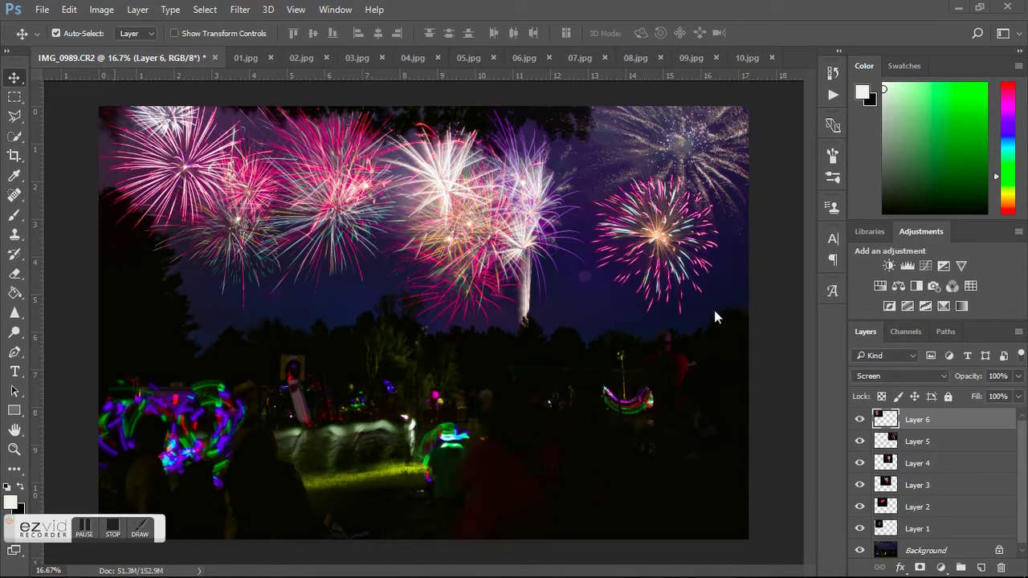
Step: Delete firework Layers 1–6, leaving only the Background layer of the night park photo
left_click(931, 529, "shift")
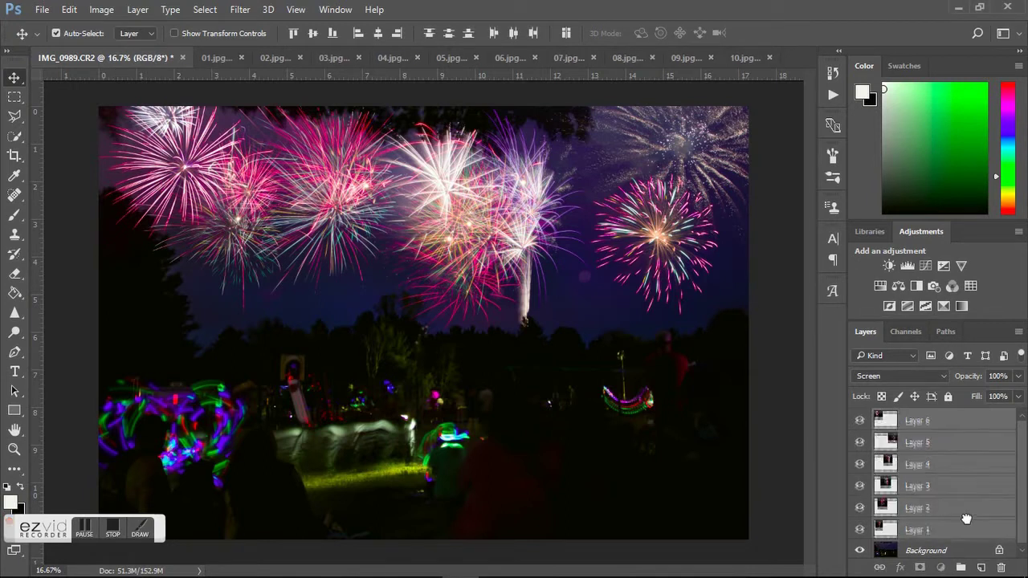
left_click(1003, 566)
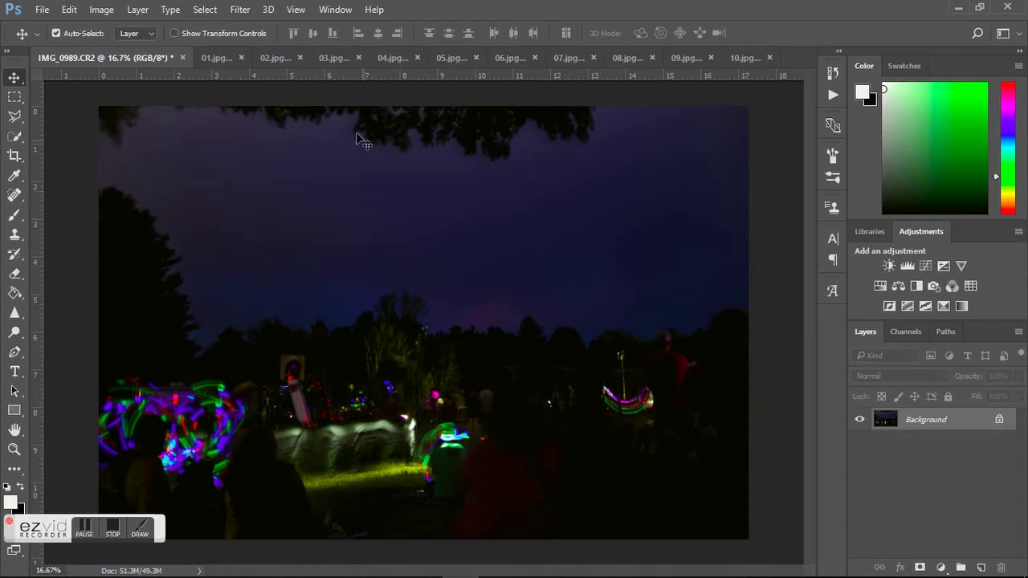
Step: Preview each firework photo from 01.jpg through 10.jpg, ending on 10.jpg
left_click(221, 60)
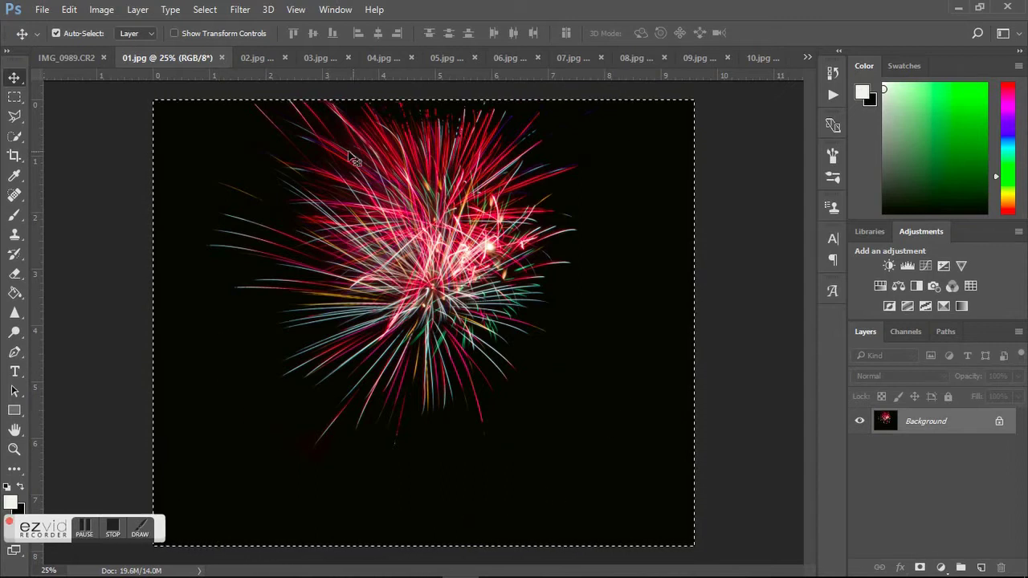
left_click(252, 57)
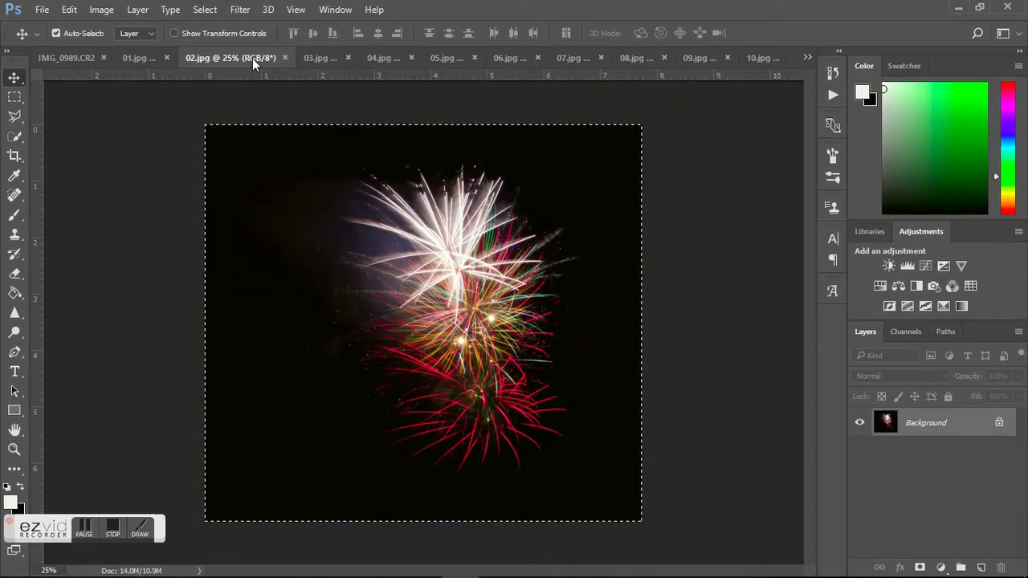
left_click(326, 58)
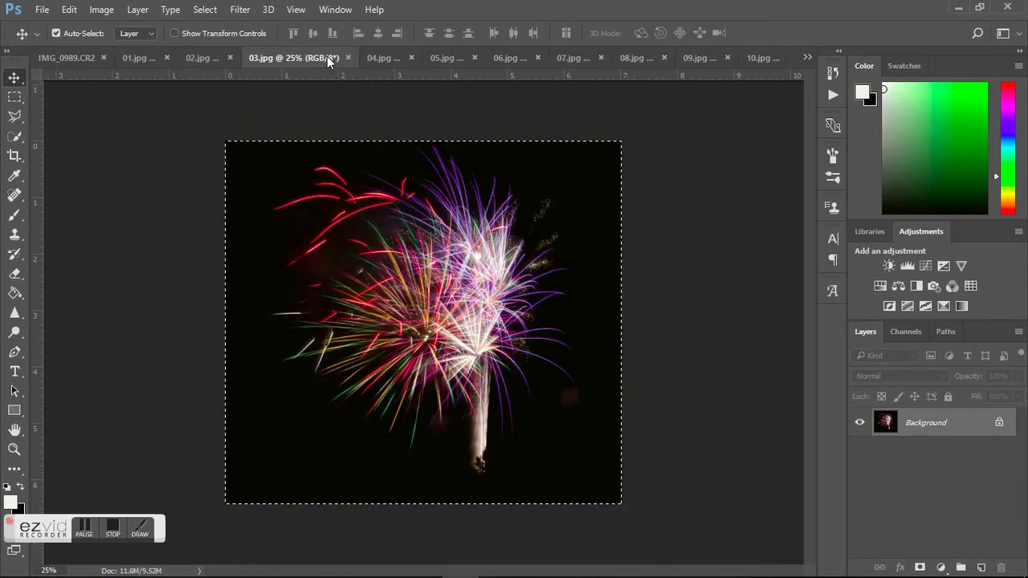
left_click(386, 57)
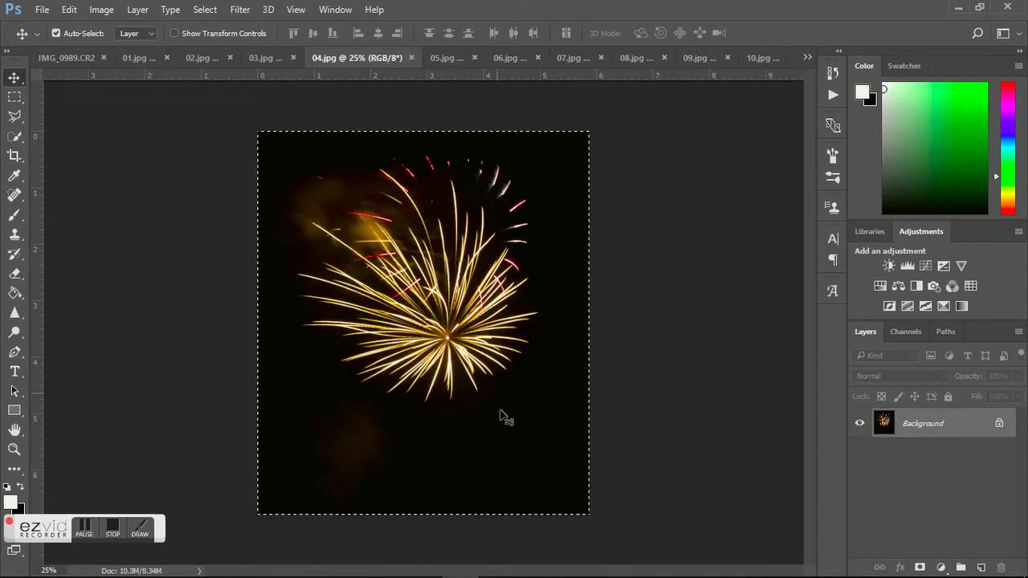
left_click(453, 61)
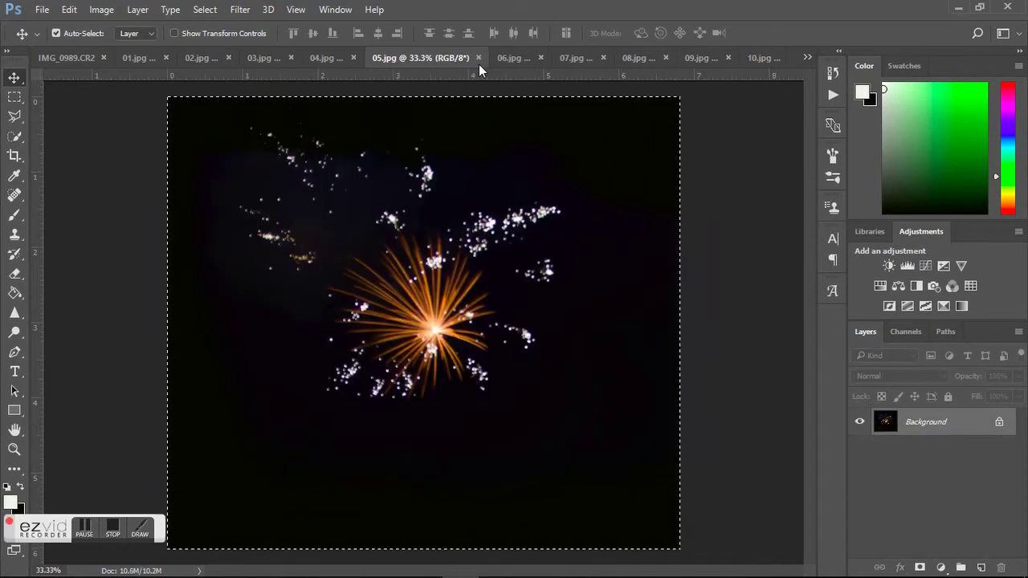
left_click(506, 58)
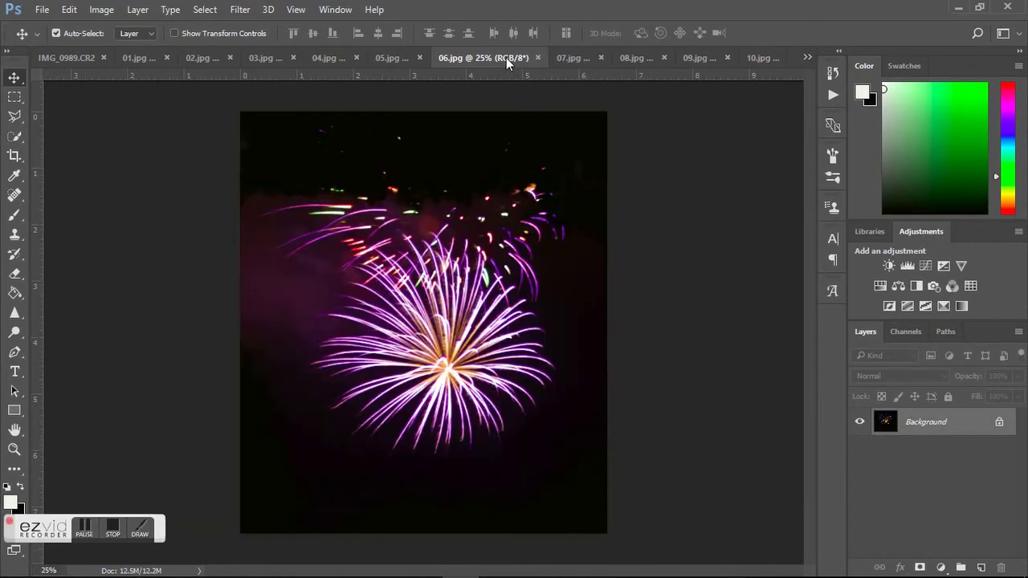
left_click(579, 57)
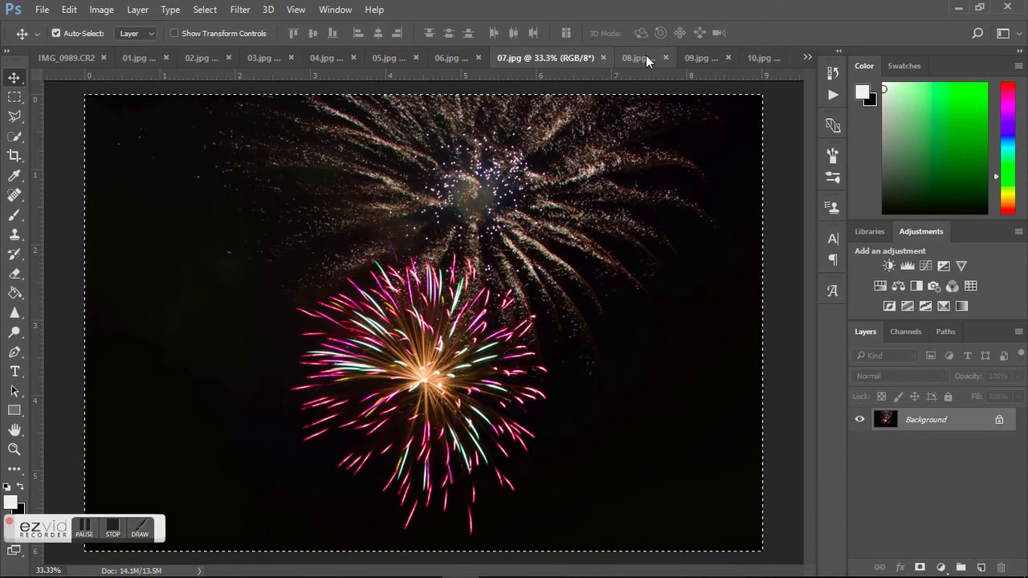
left_click(646, 56)
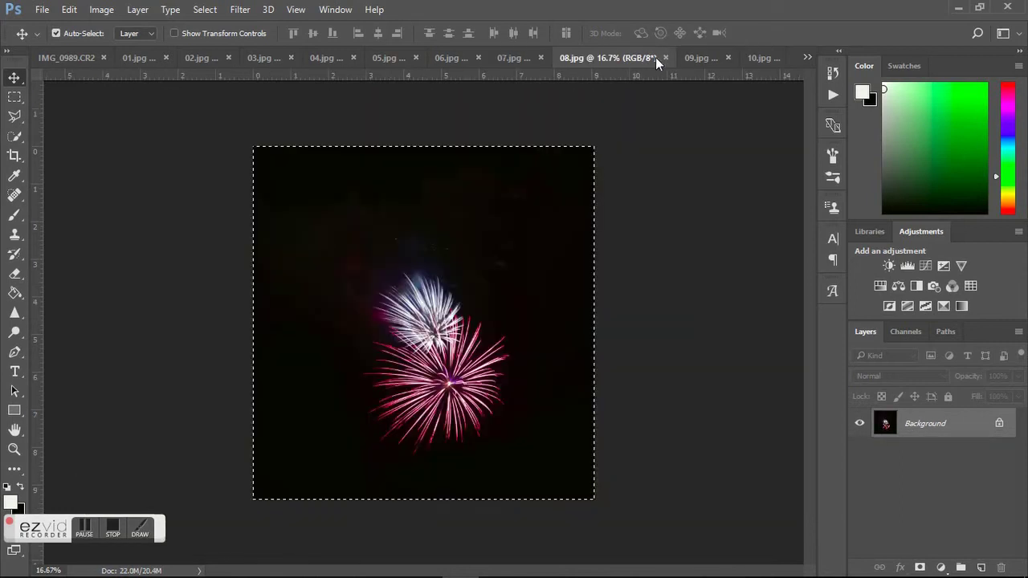
left_click(702, 56)
left_click(758, 58)
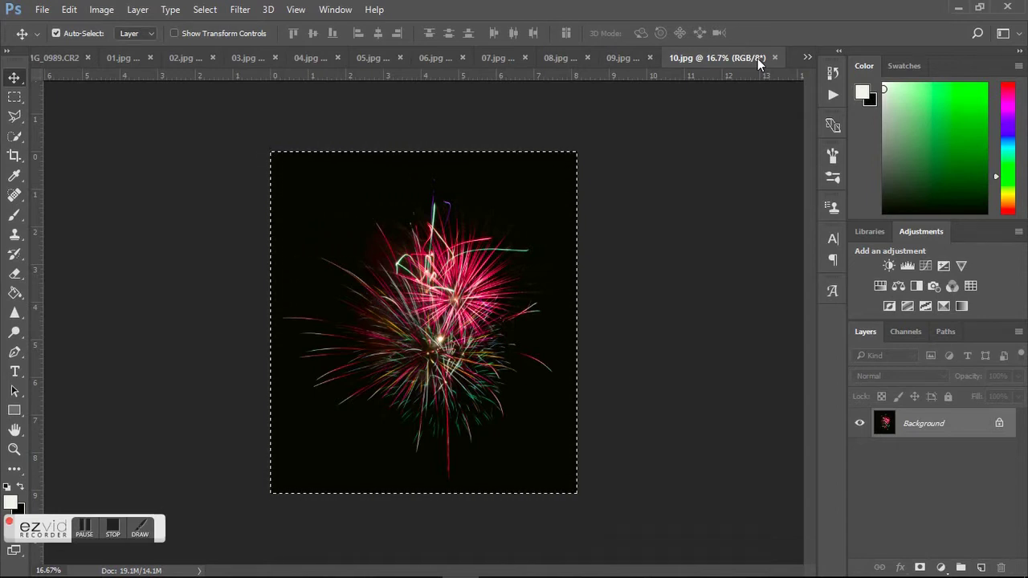
Step: Marquee-select the whole 10.jpg image, copy it, and return to IMG_0989.CR2
key("ctrl+d")
left_click(14, 98)
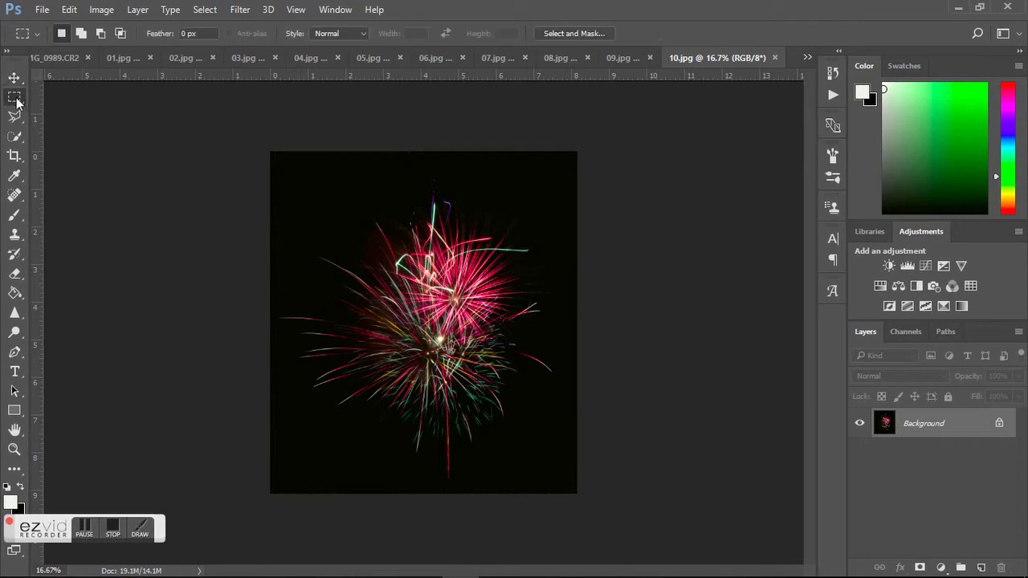
left_click_drag(265, 144, 638, 507)
left_click(67, 10)
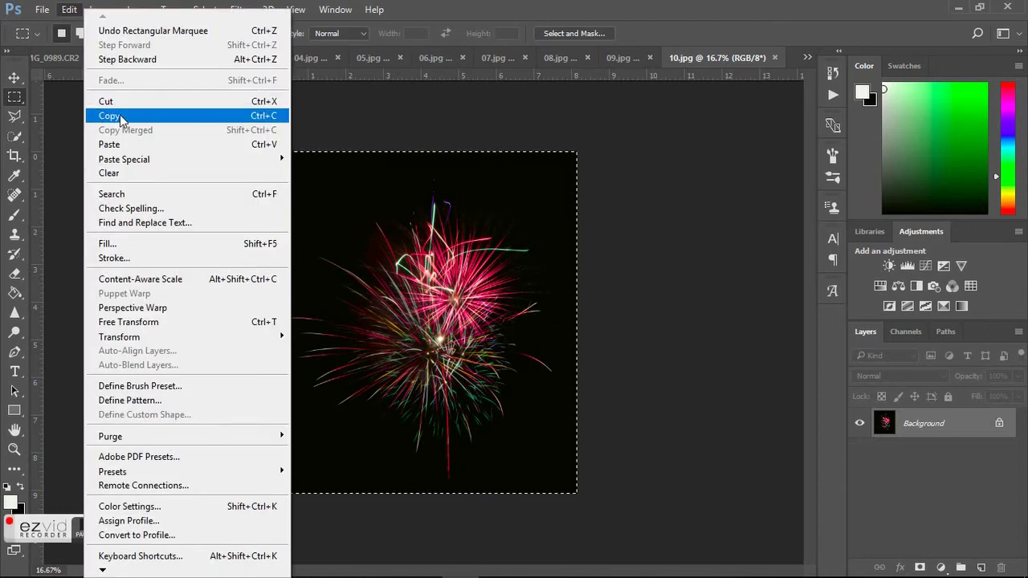
left_click(271, 115)
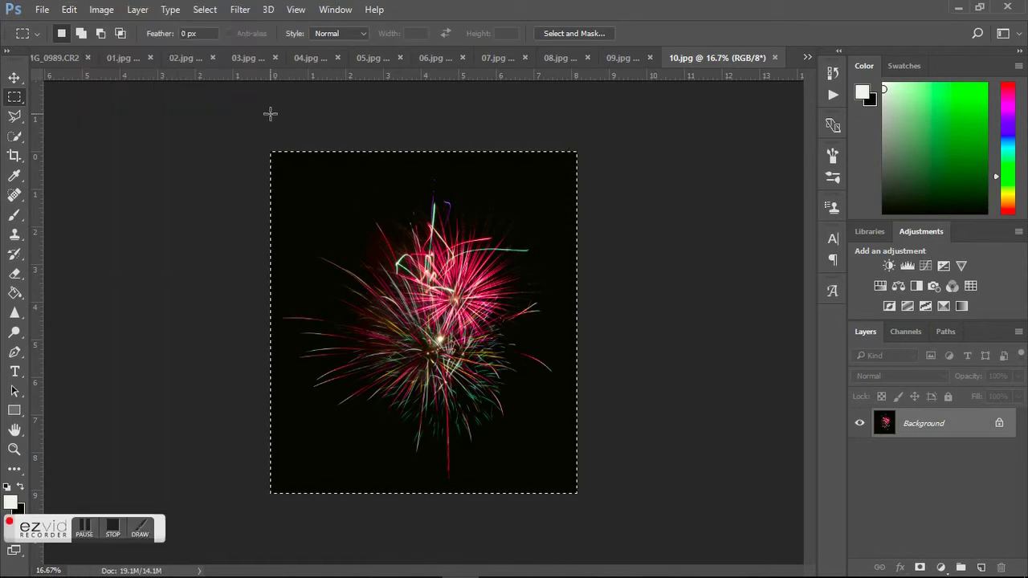
left_click(53, 58)
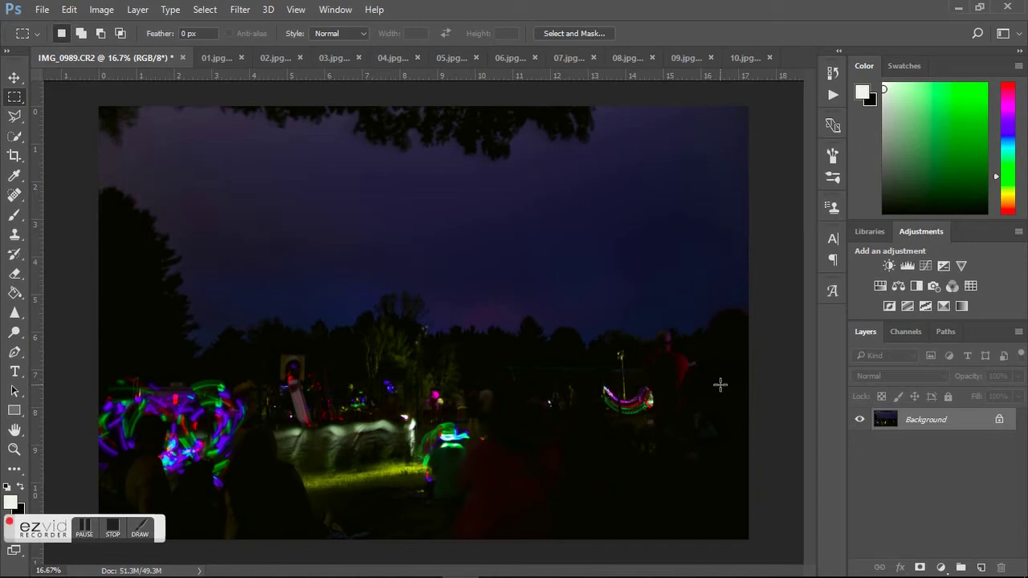
Step: Paste the 10.jpg firework as Layer 1, scale it to about 68%, and place it upper right
left_click(68, 10)
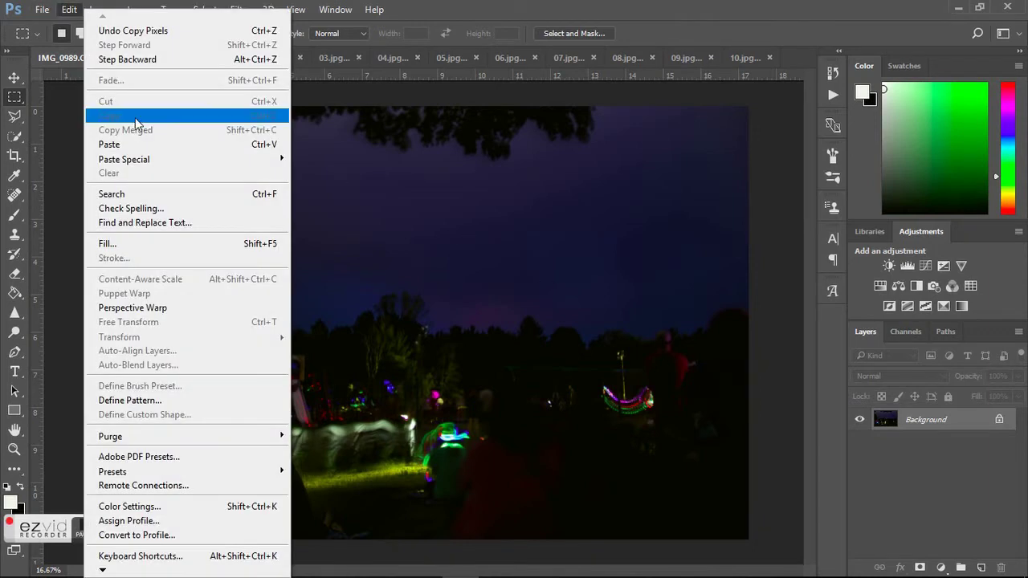
left_click(268, 145)
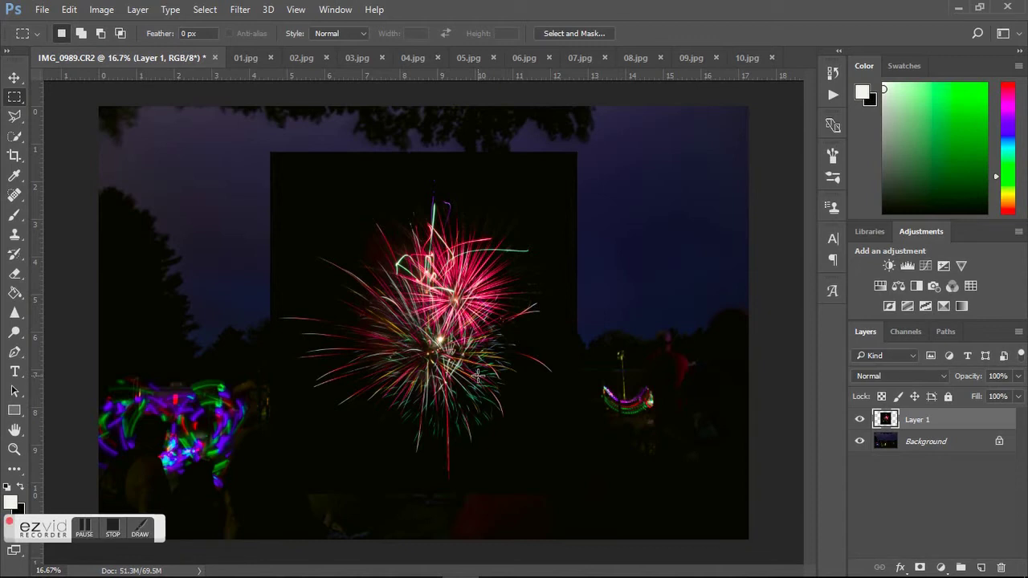
left_click(69, 10)
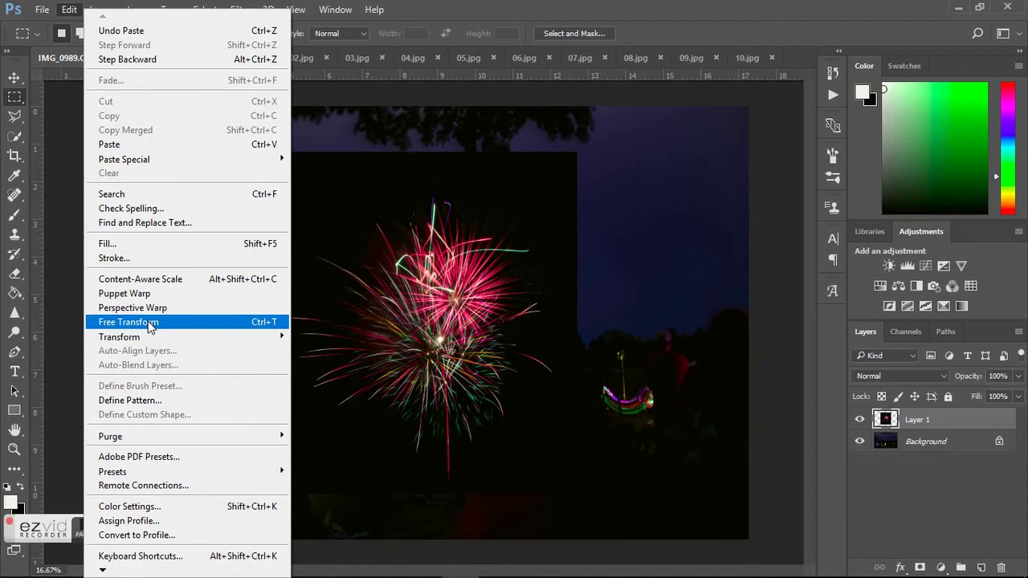
left_click(262, 321)
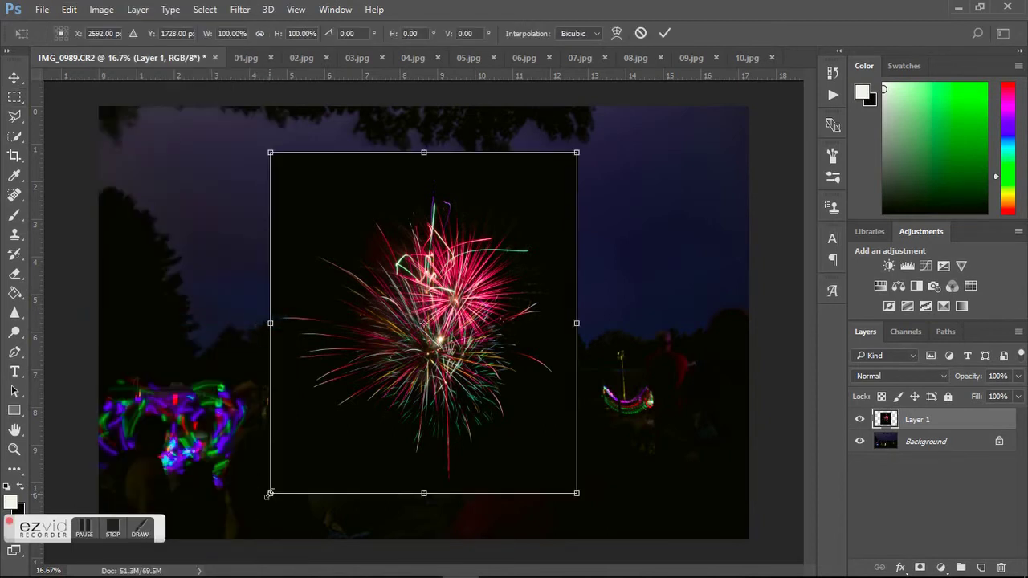
left_click_drag(268, 495, 349, 366)
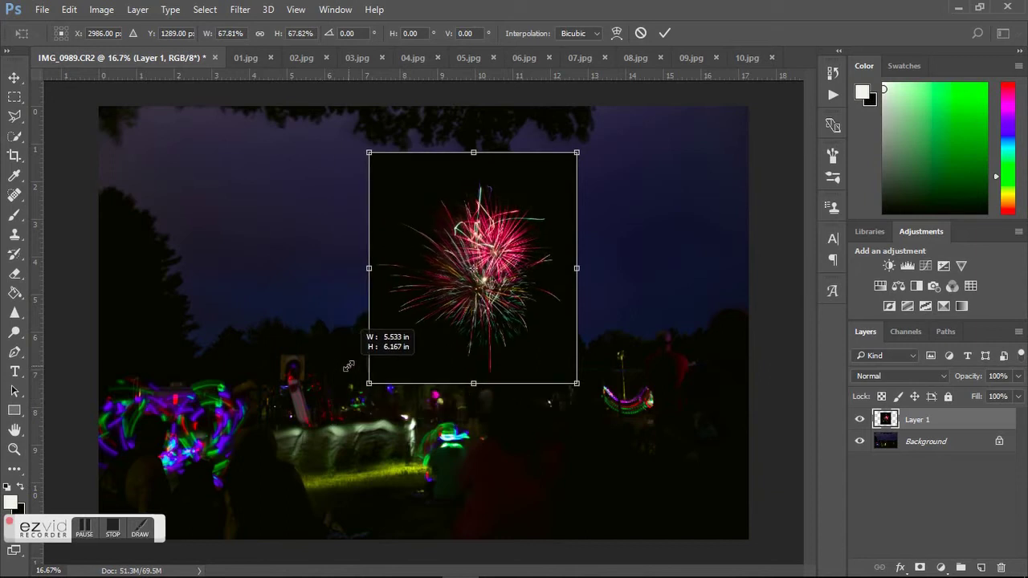
left_click_drag(487, 270, 632, 224)
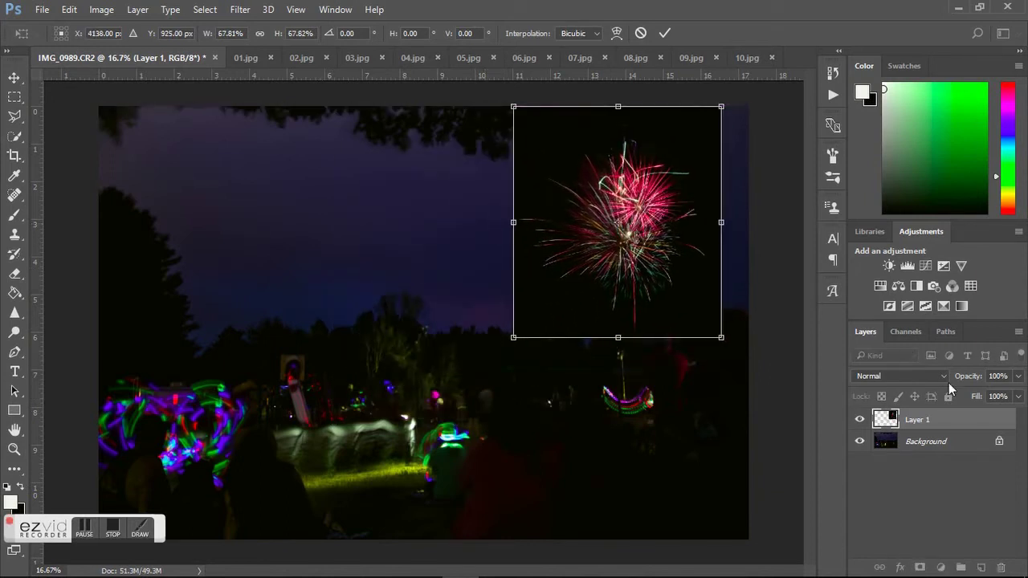
left_click(664, 33)
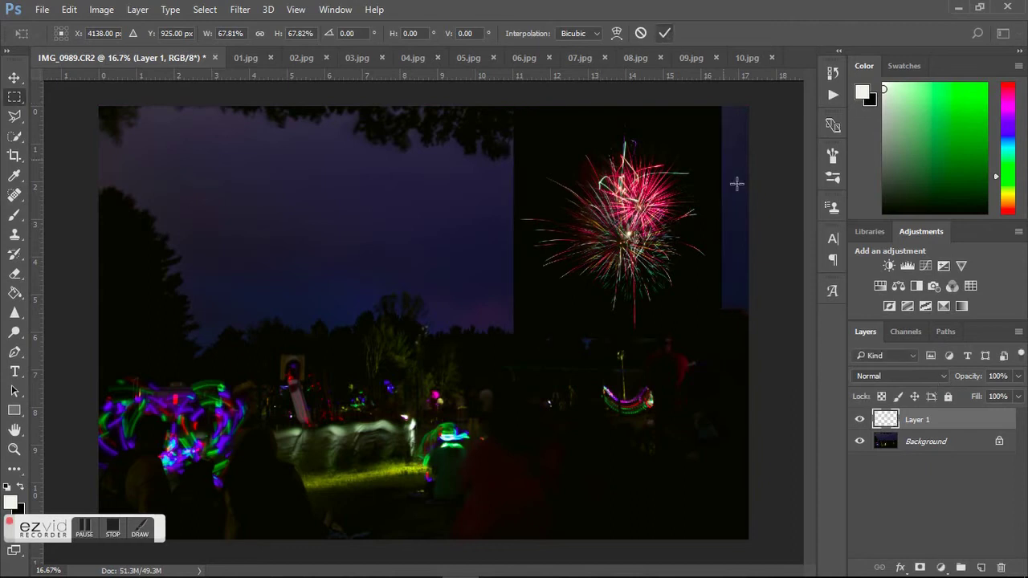
left_click(945, 377)
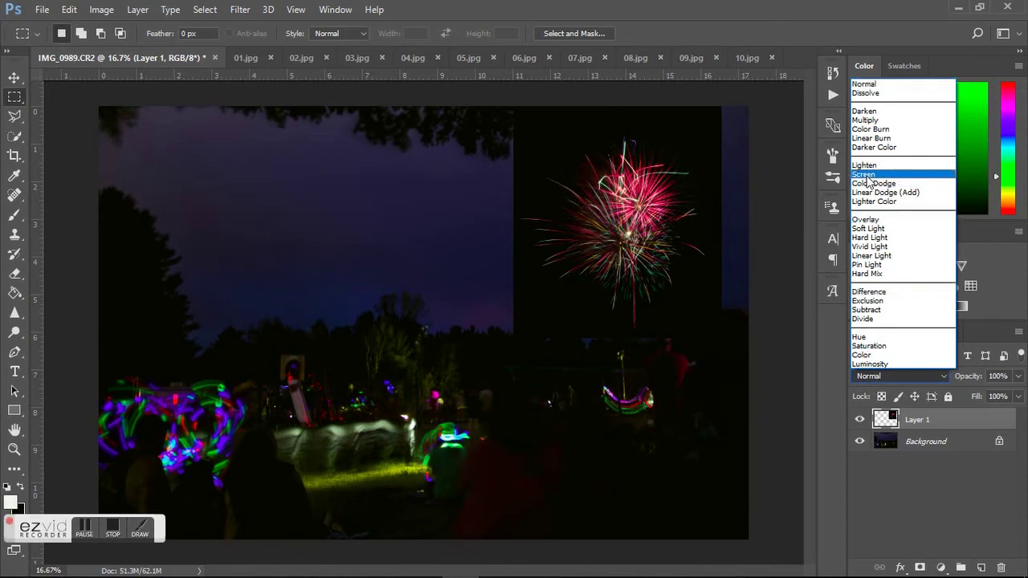
Step: Set Layer 1's blend mode to Screen, then bring up the 01.jpg photo
left_click(868, 176)
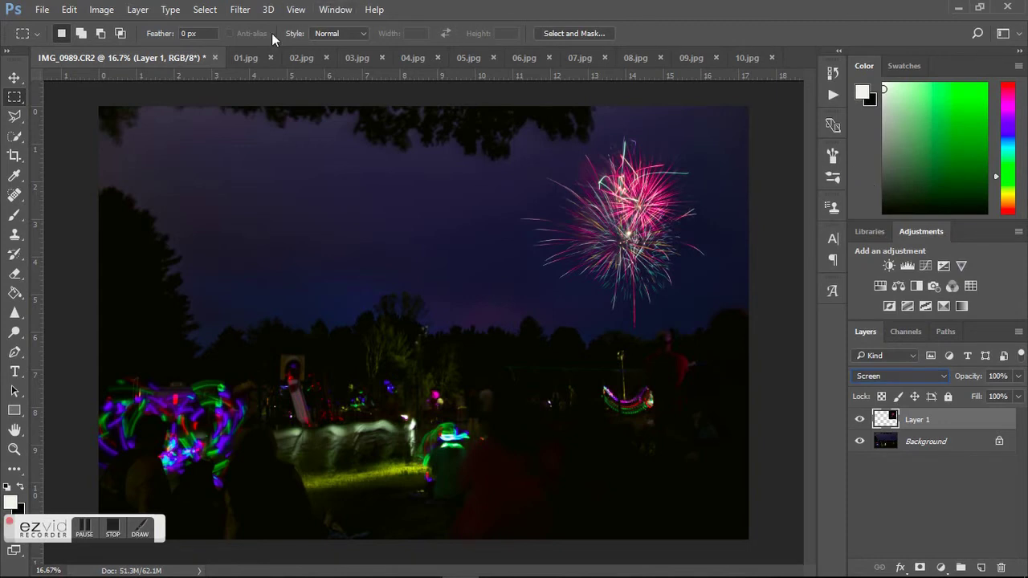
left_click(242, 57)
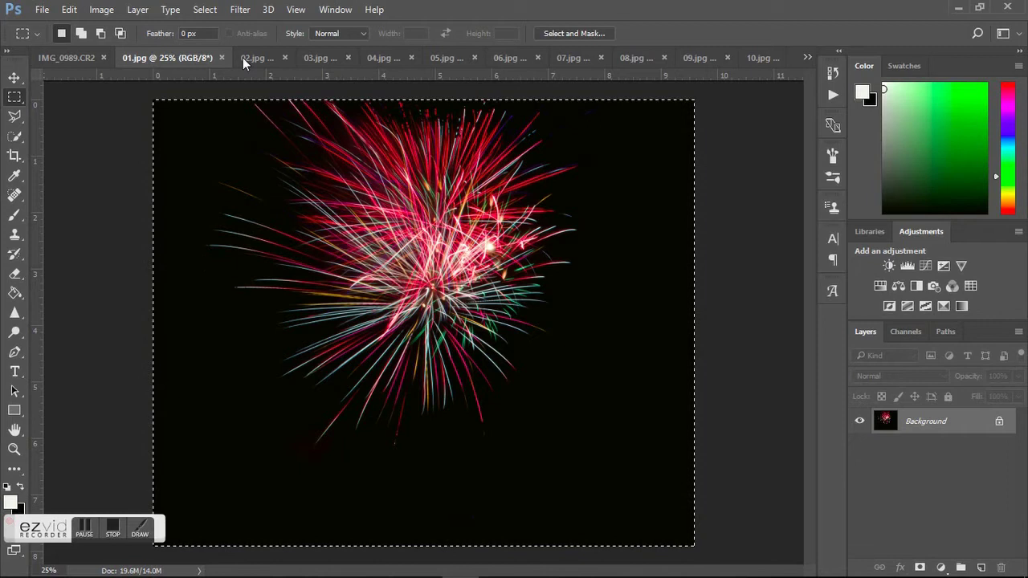
Step: Paste the 01.jpg firework as Layer 2, move it upper left, and blend it in Screen
left_click(52, 54)
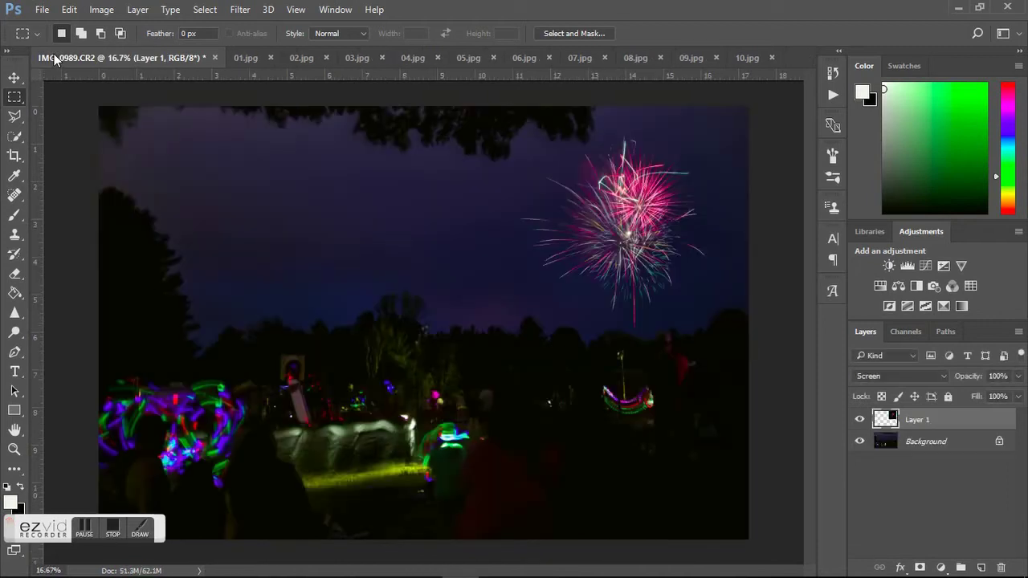
key("ctrl+v")
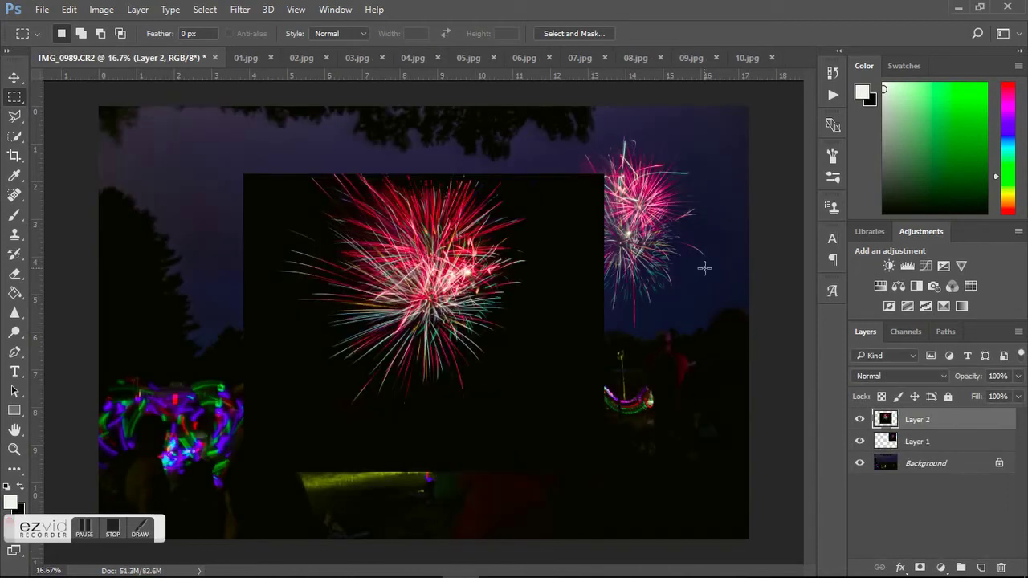
left_click(14, 77)
left_click_drag(437, 286, 311, 220)
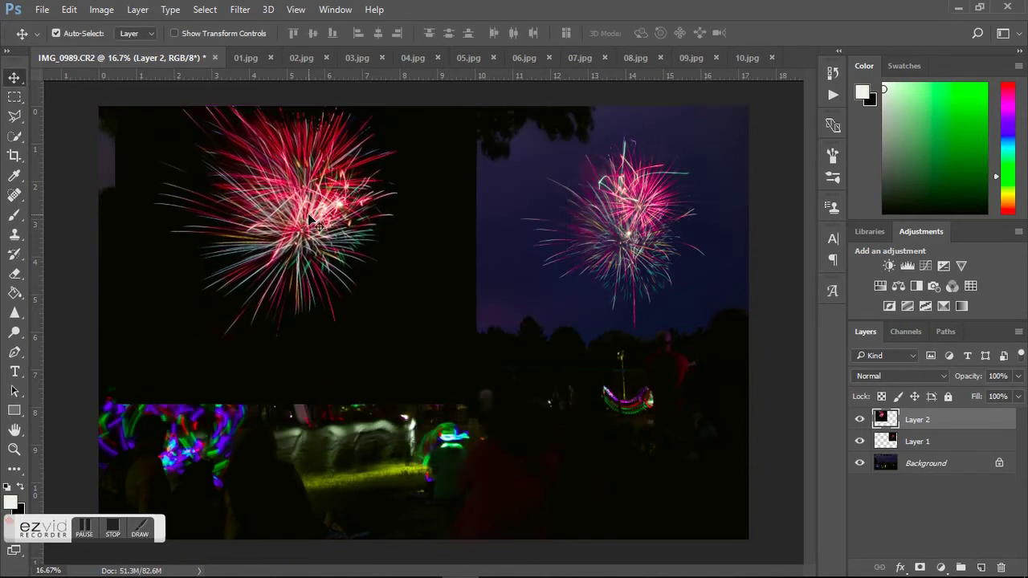
left_click(946, 372)
left_click(865, 174)
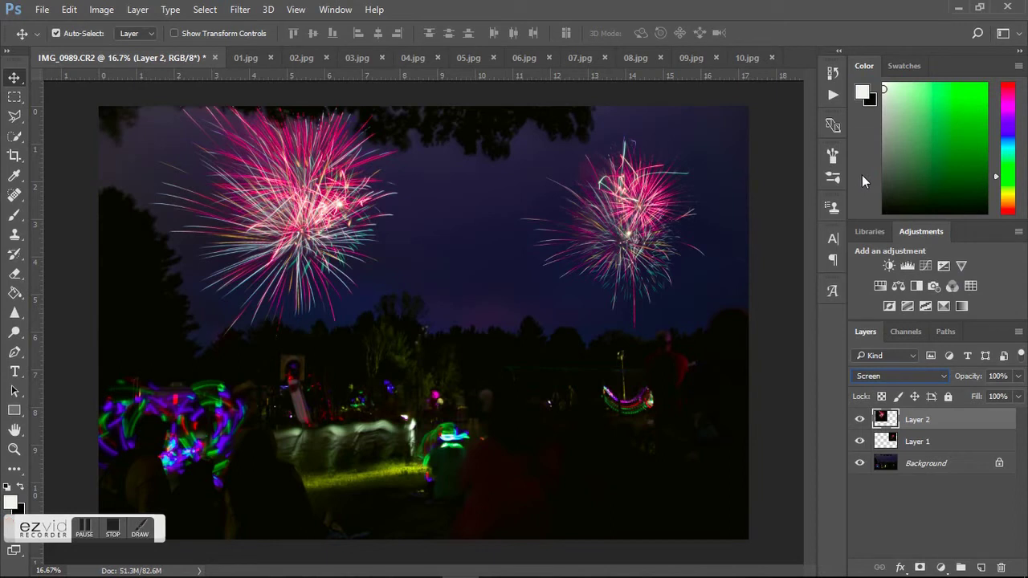
left_click(298, 54)
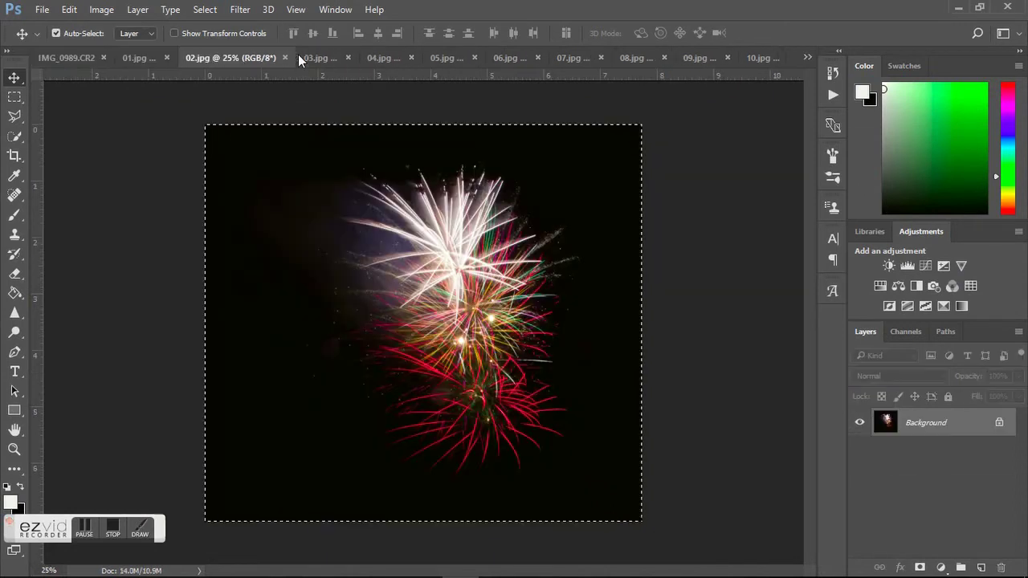
Step: Paste the white 02.jpg firework as Layer 3, set it to Screen, and raise it to top centre
left_click(51, 56)
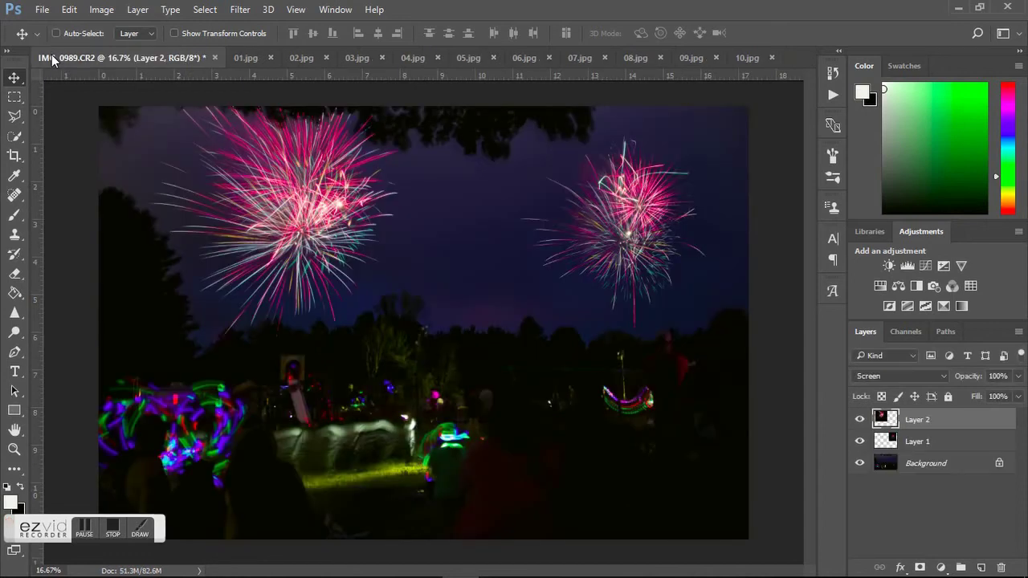
key("ctrl+v")
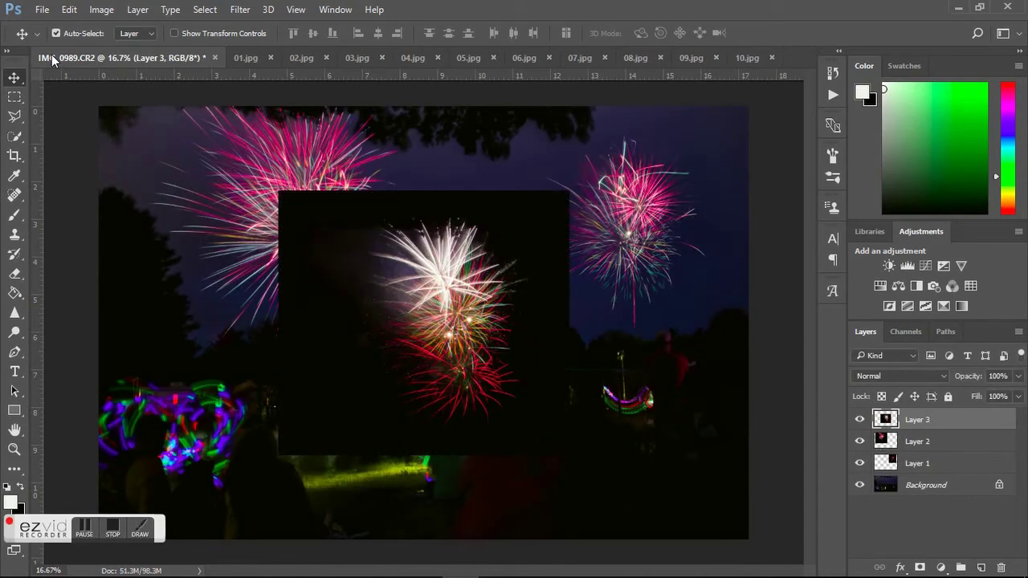
left_click(941, 377)
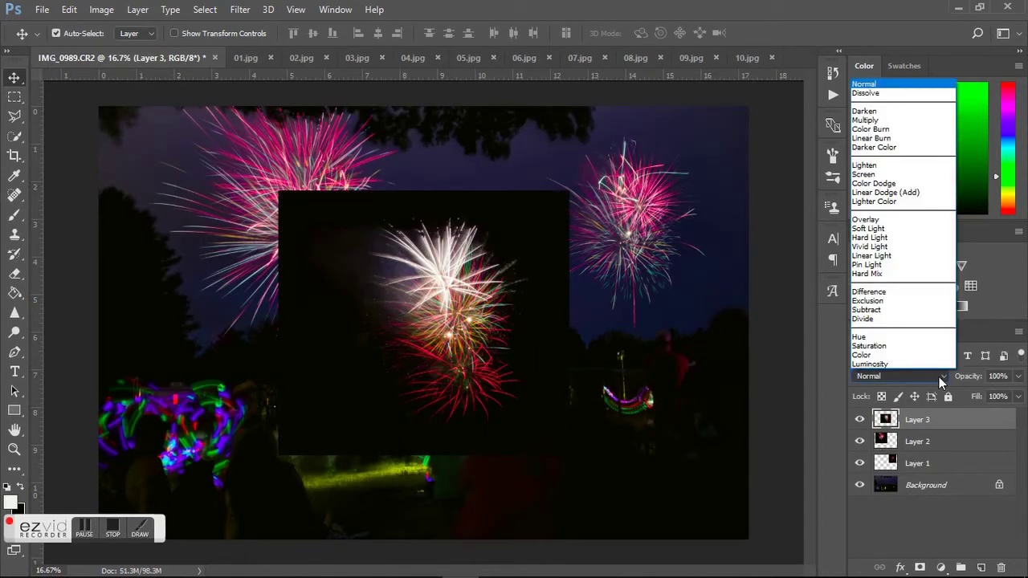
left_click(870, 174)
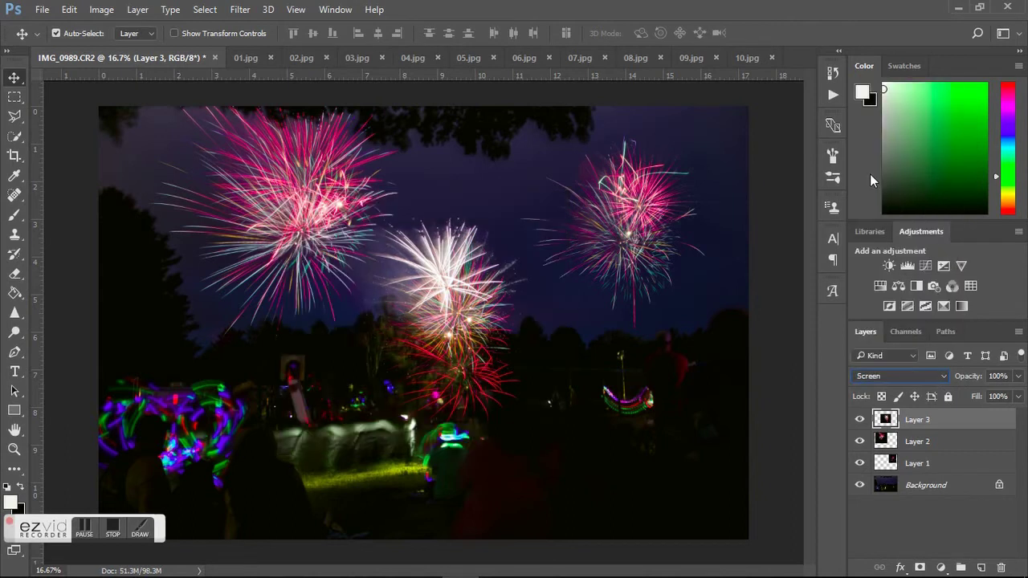
left_click_drag(451, 286, 449, 186)
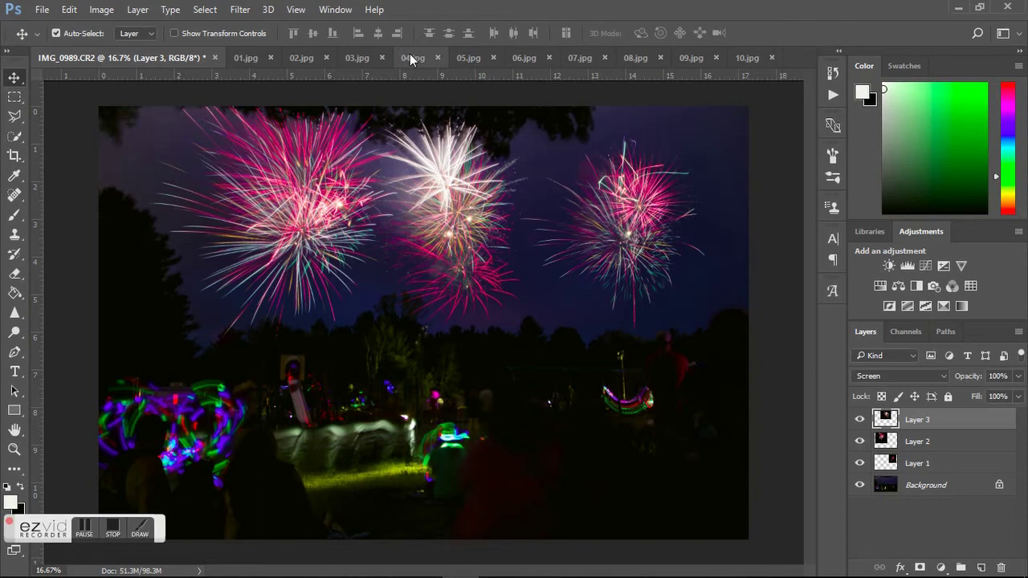
Step: Browse 04.jpg, 05.jpg and 06.jpg, stopping on the 07.jpg pink-and-gold burst
left_click(410, 54)
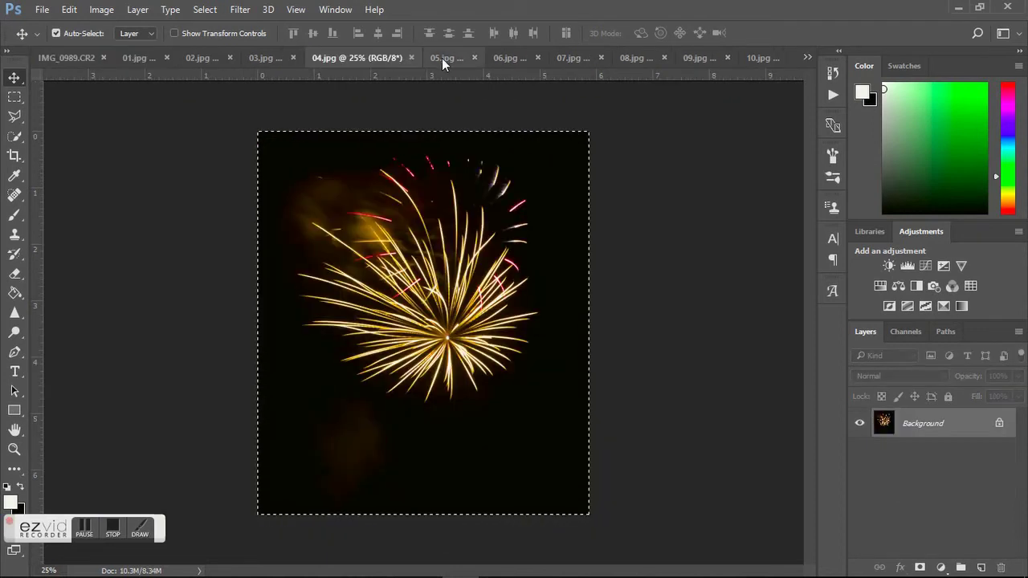
left_click(443, 58)
left_click(510, 58)
left_click(567, 60)
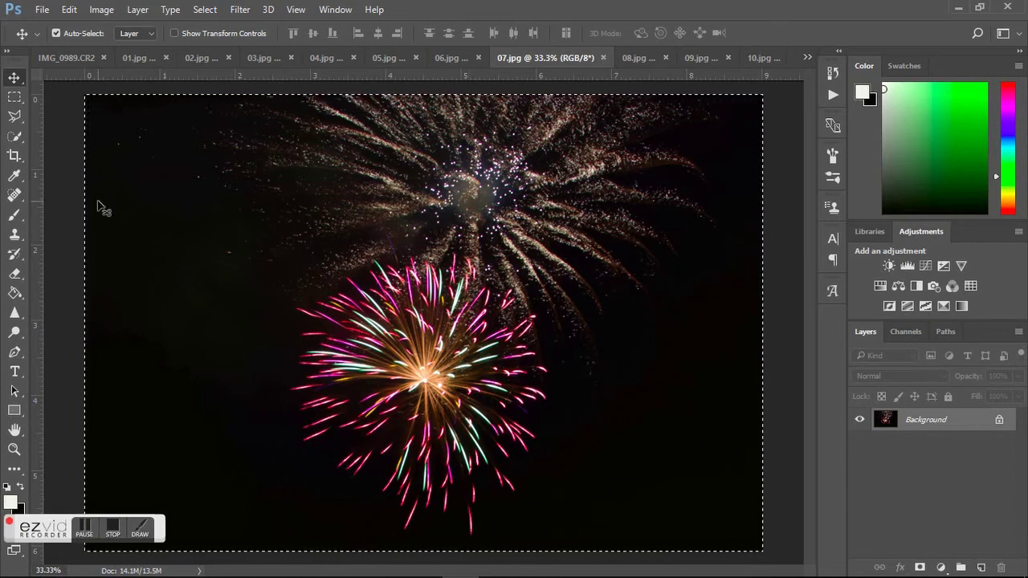
key("ctrl")
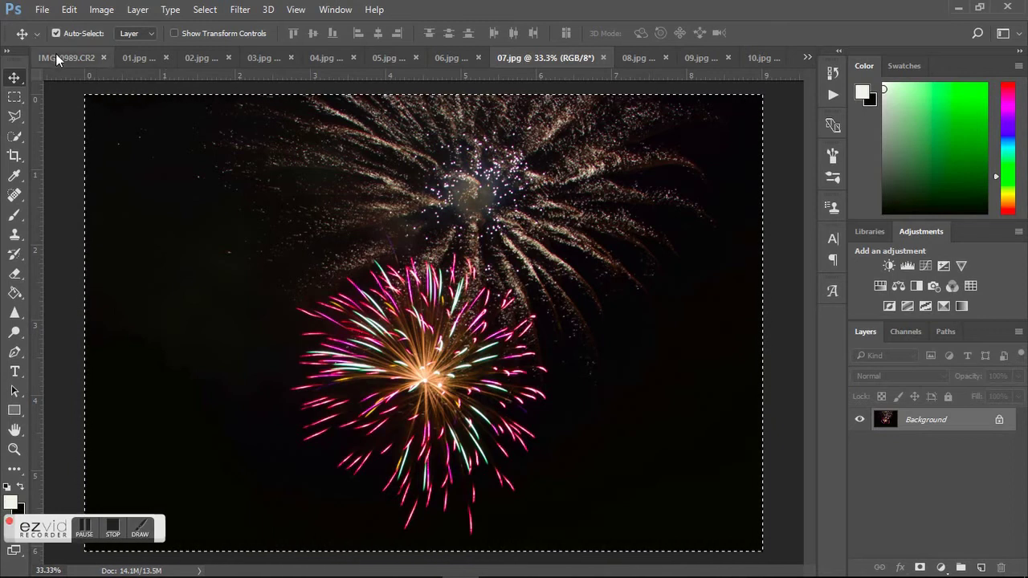
Step: Drop 07.jpg into the park photo as Layer 4, placed upper right and blended in Screen
left_click(57, 56)
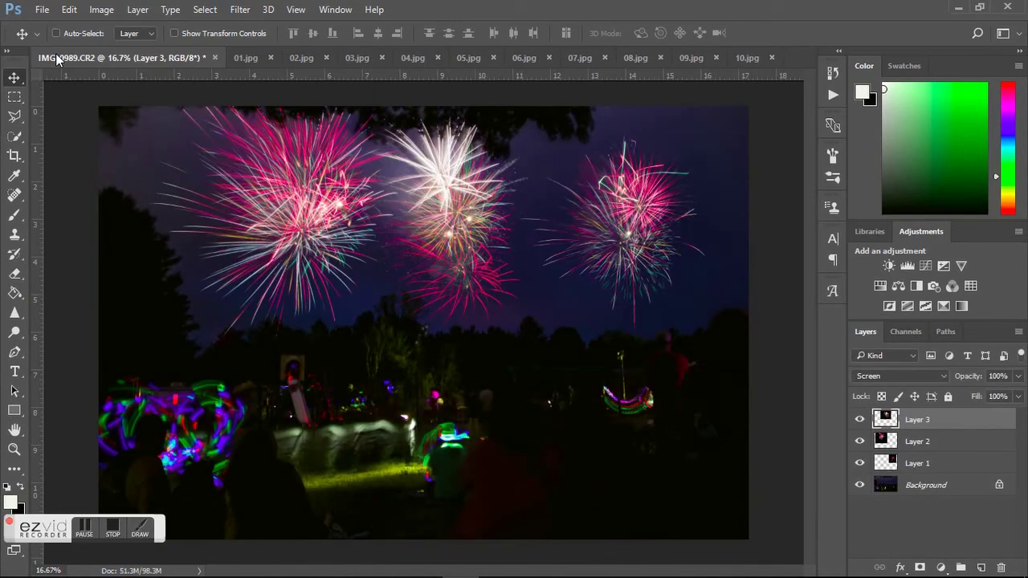
left_click_drag(55, 53, 56, 53)
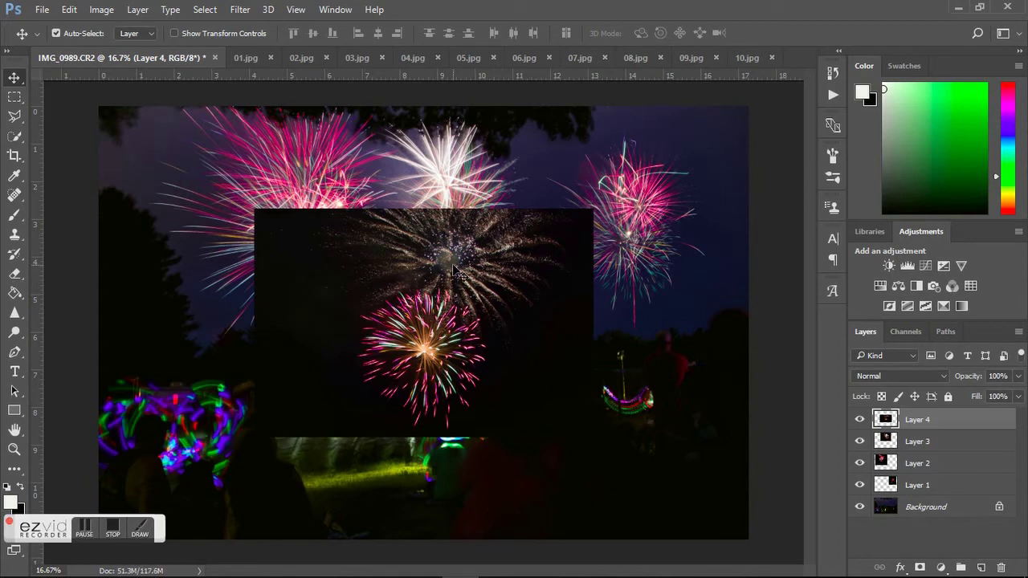
left_click_drag(455, 270, 607, 167)
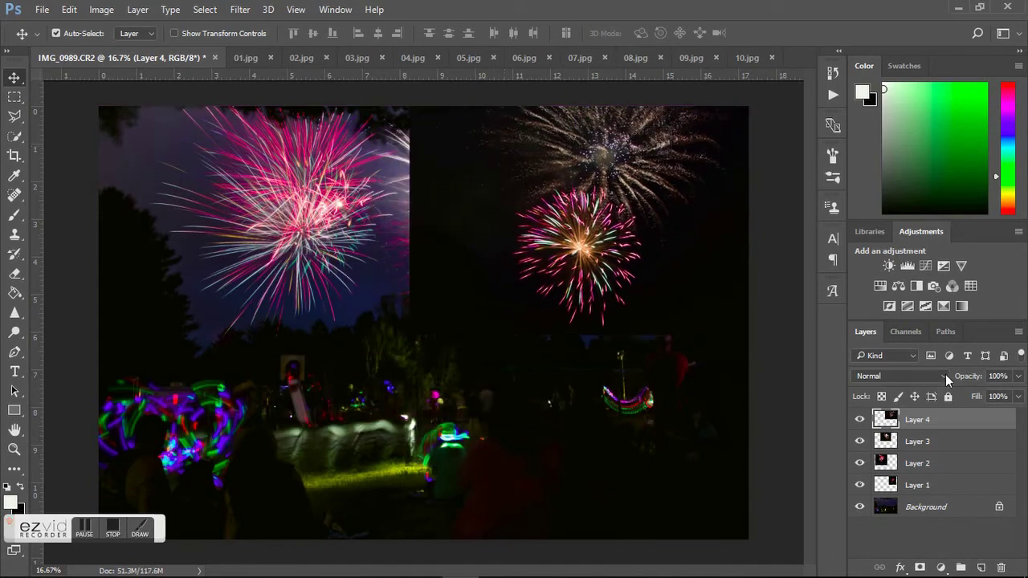
left_click(946, 374)
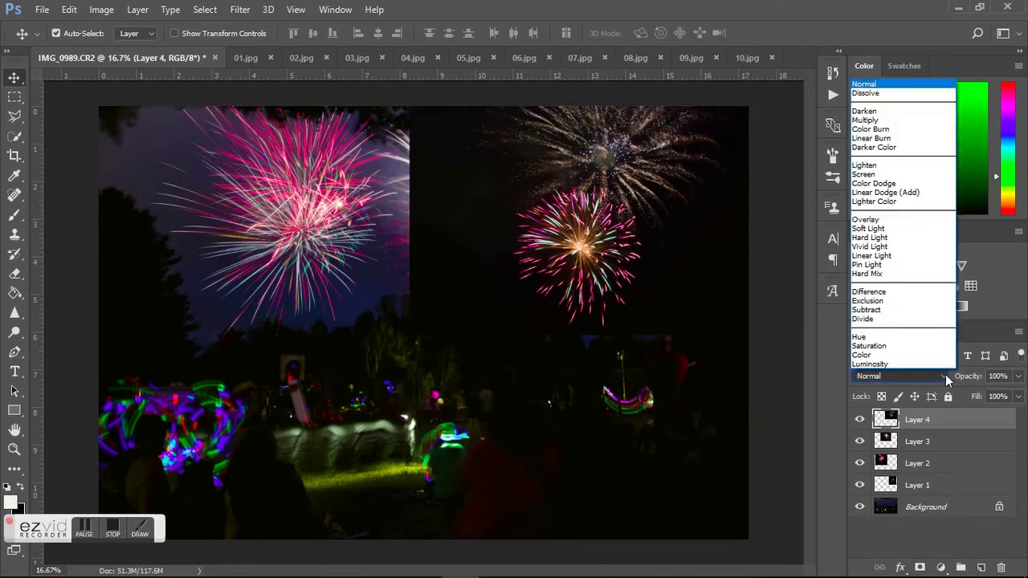
left_click(864, 174)
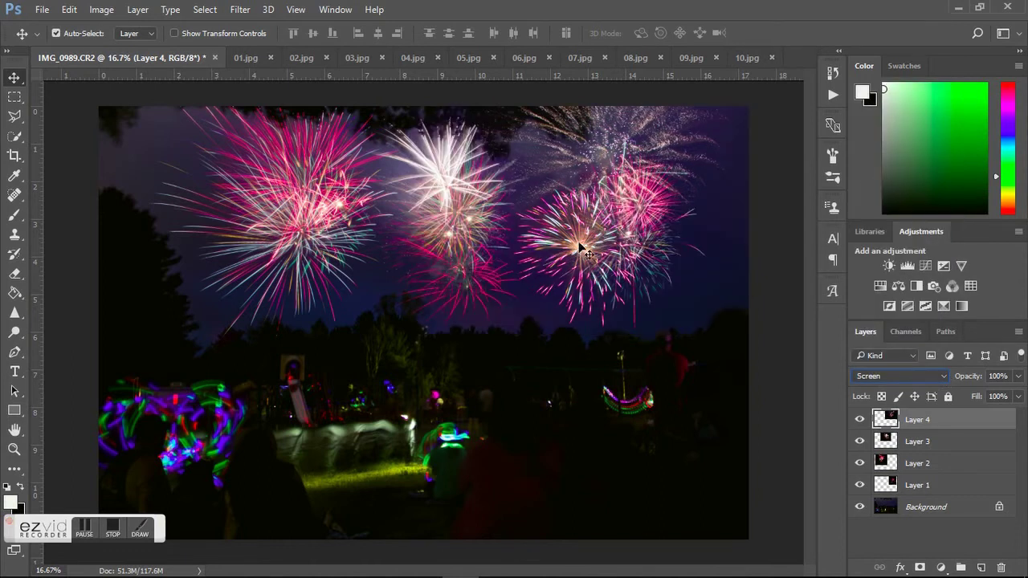
Step: Shift the pink-and-gold firework slightly left and begin repositioning the Layer 1 firework
left_click_drag(580, 247, 544, 239)
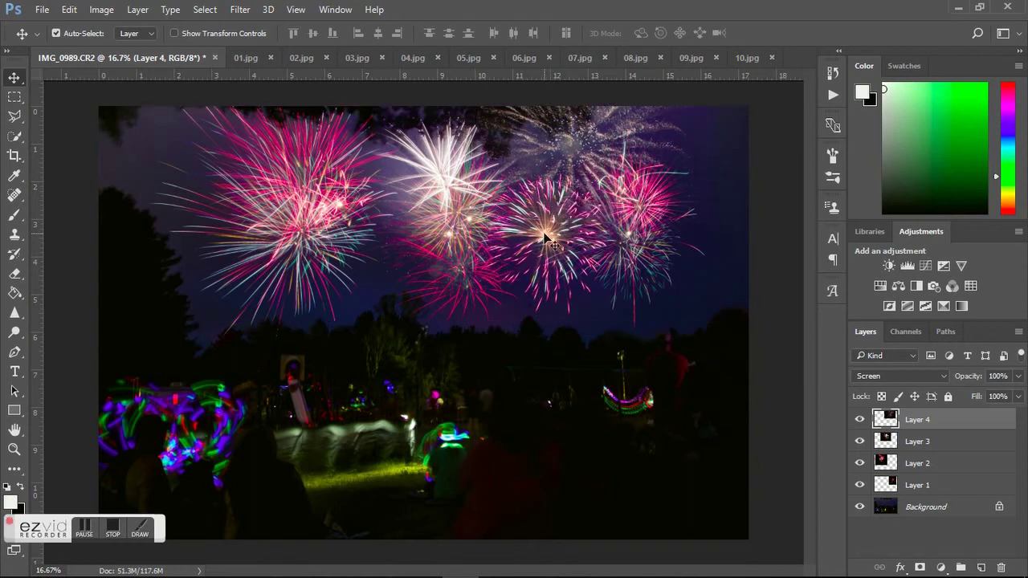
left_click(917, 485)
mouse_move(672, 279)
left_mouse_down()
mouse_move(695, 277)
mouse_move(670, 271)
mouse_move(677, 281)
left_mouse_up()
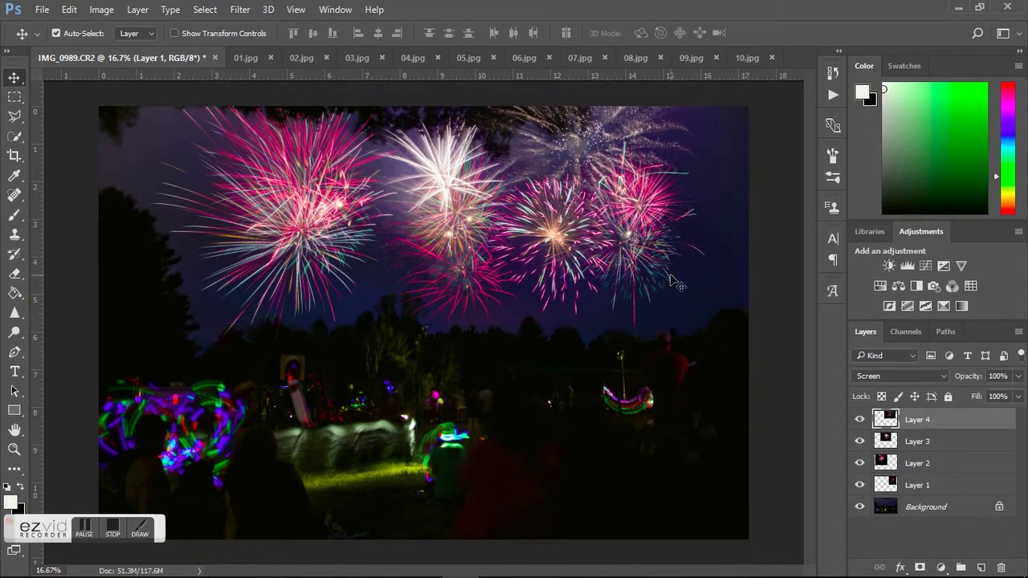
Step: Nudge the Layer 1 firework right with six Shift+Right steps, beside the pink-and-gold burst
left_click(923, 492)
key("shift+Right")
key("shift+Right")
key("shift+Right")
key("shift+Right")
key("shift+Right")
key("shift+Right")
key("shift+Right")
key("shift+Right")
key("shift+Right")
key("shift+Right")
key("shift+Right")
key("shift+Right")
key("shift+Right")
key("shift+Right")
key("shift+Right")
key("shift+Right")
key("shift+Right")
key("shift+Right")
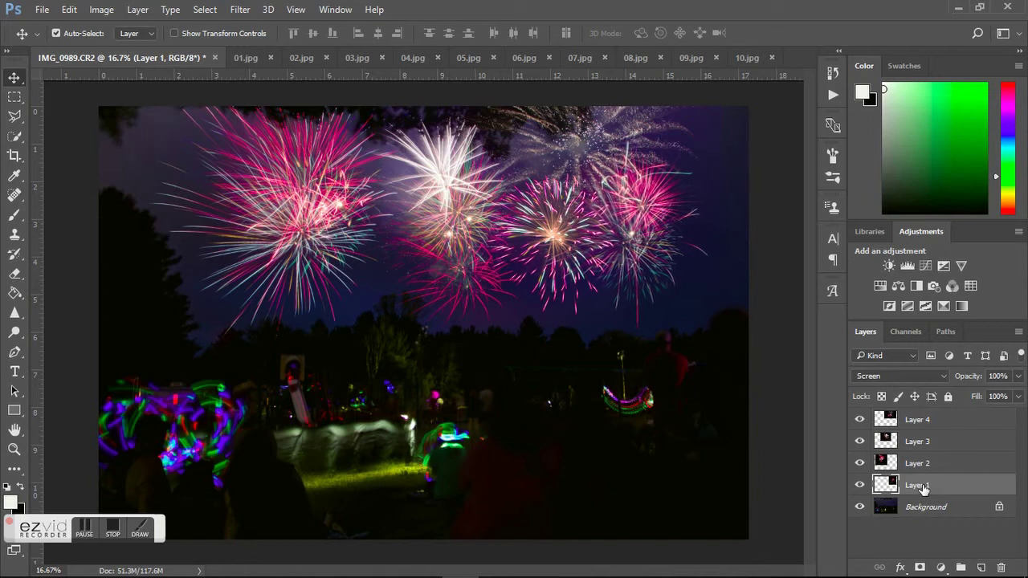
key("shift+Right")
key("shift+Right")
key("shift+Right")
key("shift+Right")
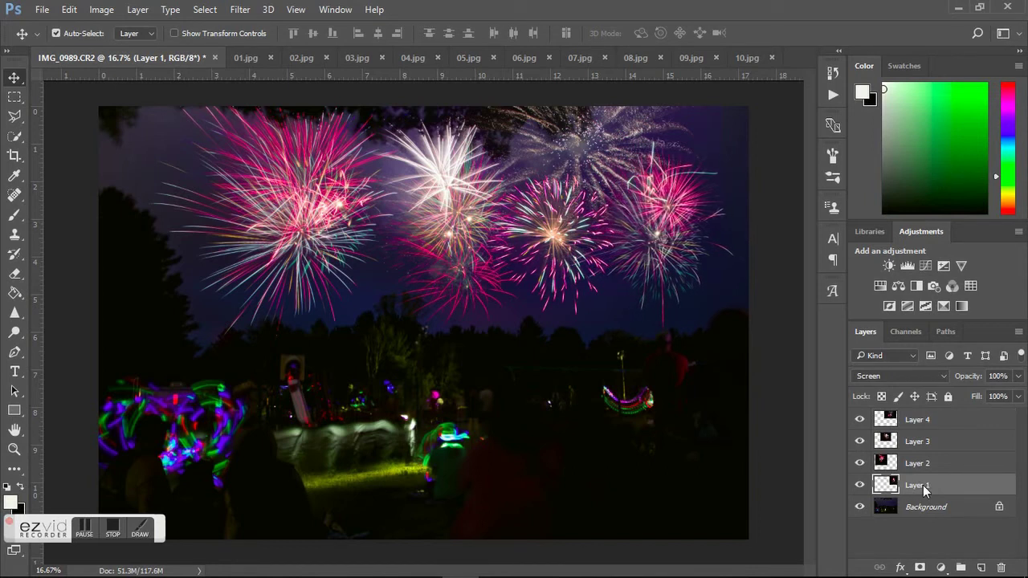
key("shift+Right")
key("shift+Right")
key("shift+Right")
key("shift+Right")
key("shift+Right")
key("shift+Right")
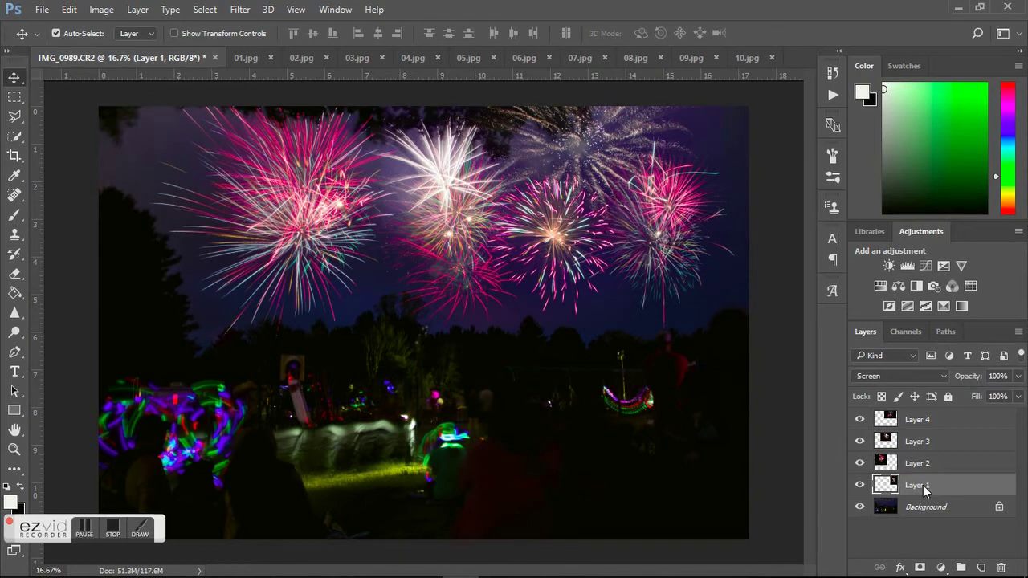
key("shift+Right")
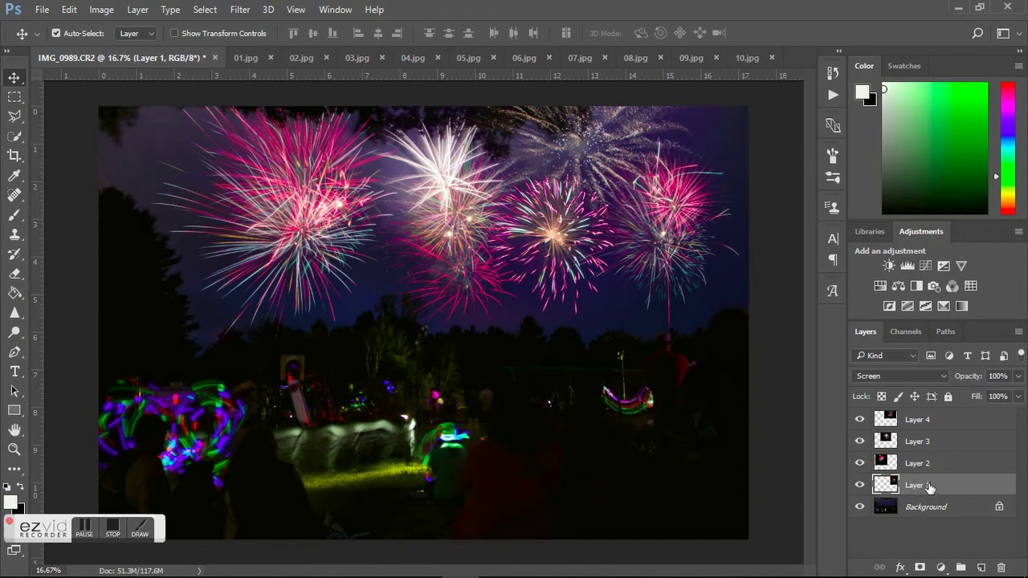
key("shift+Right")
key("shift+Right")
key("shift+Right")
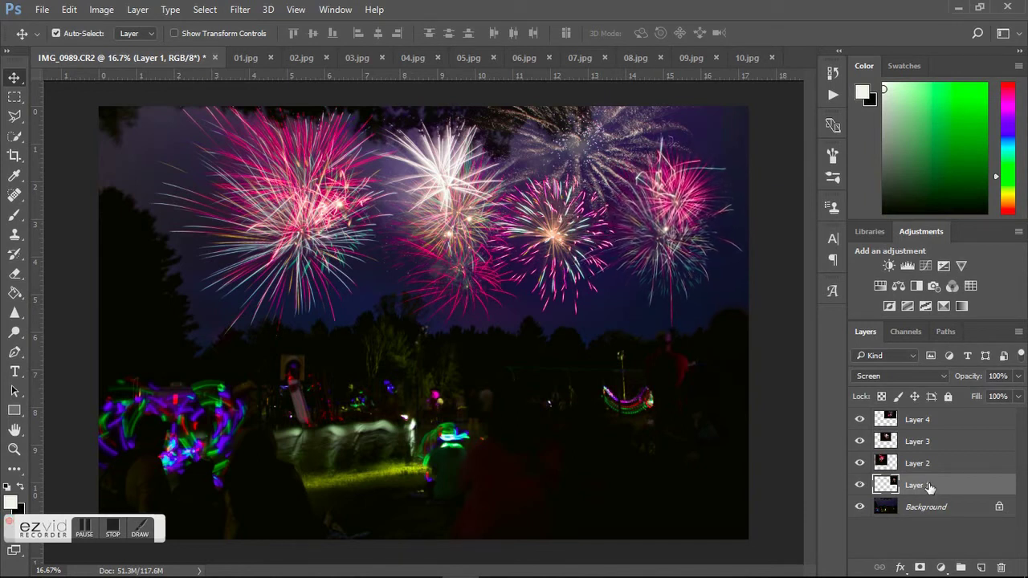
key("shift+Right")
key("shift+Right")
key("shift+Right")
key("shift+Right")
key("shift+Right")
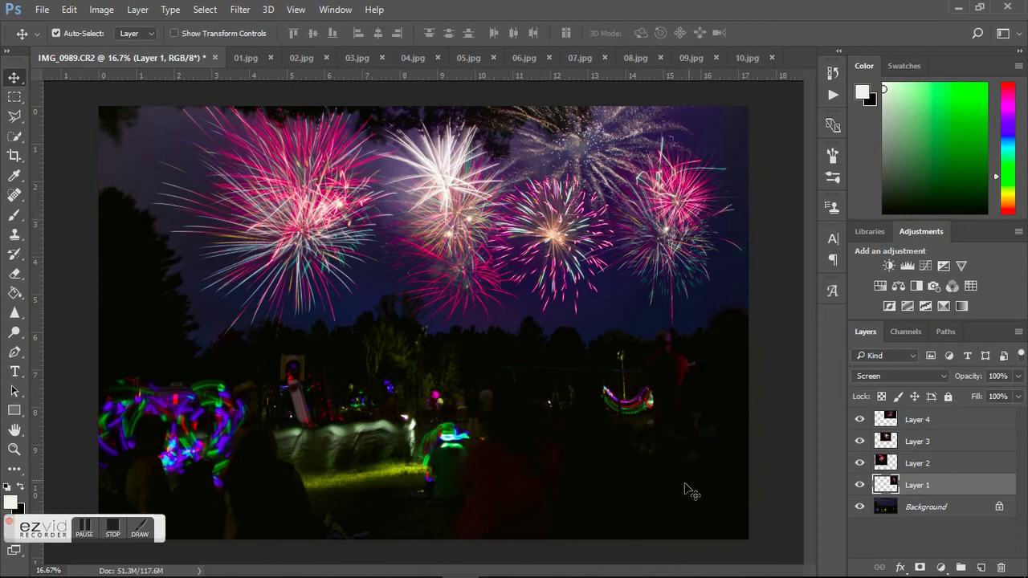
Step: Drop the gold 04.jpg firework into the park composite and shift Layer 3's firework to the top centre
left_click(413, 57)
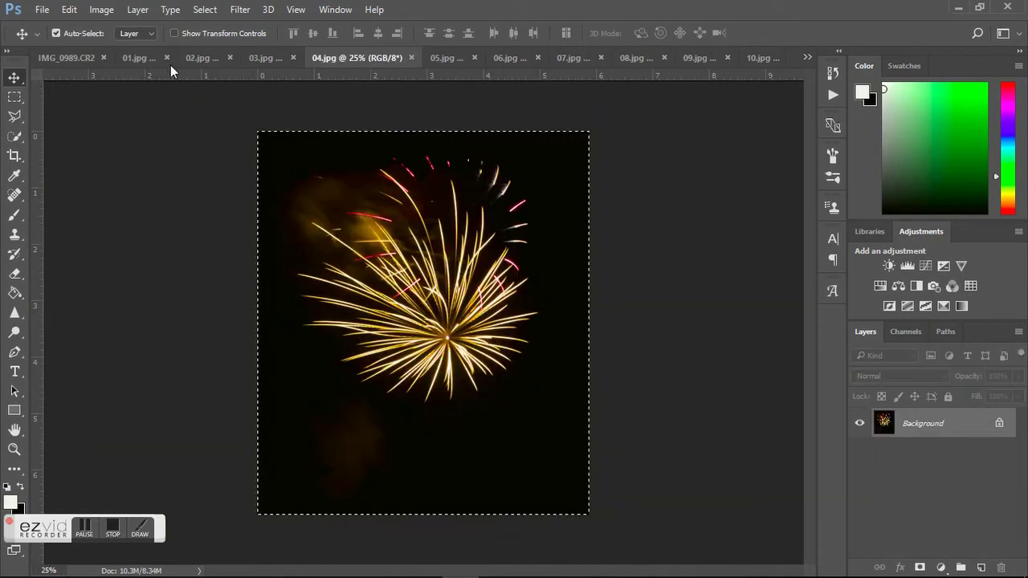
left_click(58, 57)
left_click_drag(58, 55, 57, 56)
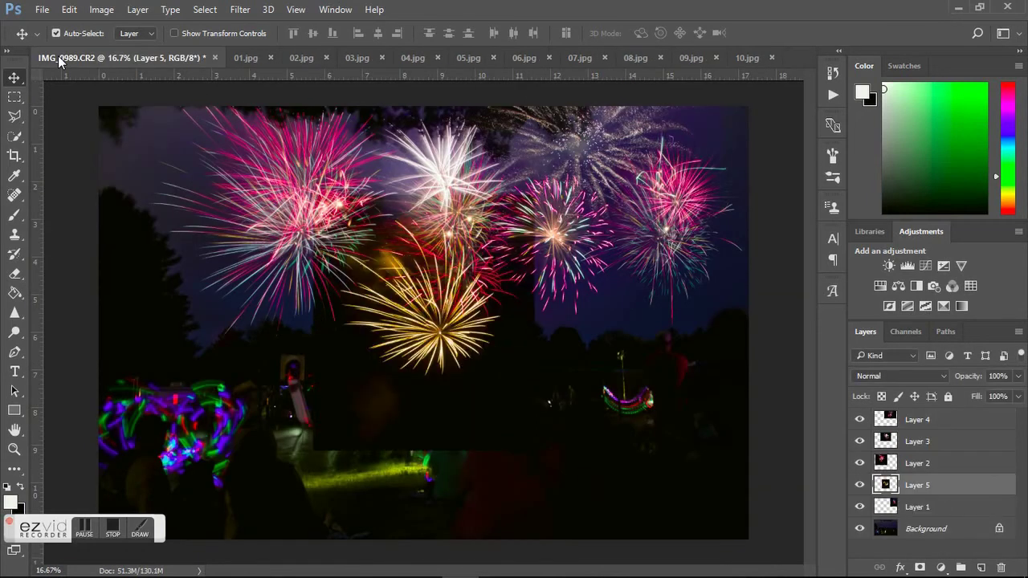
left_click_drag(268, 174, 446, 241)
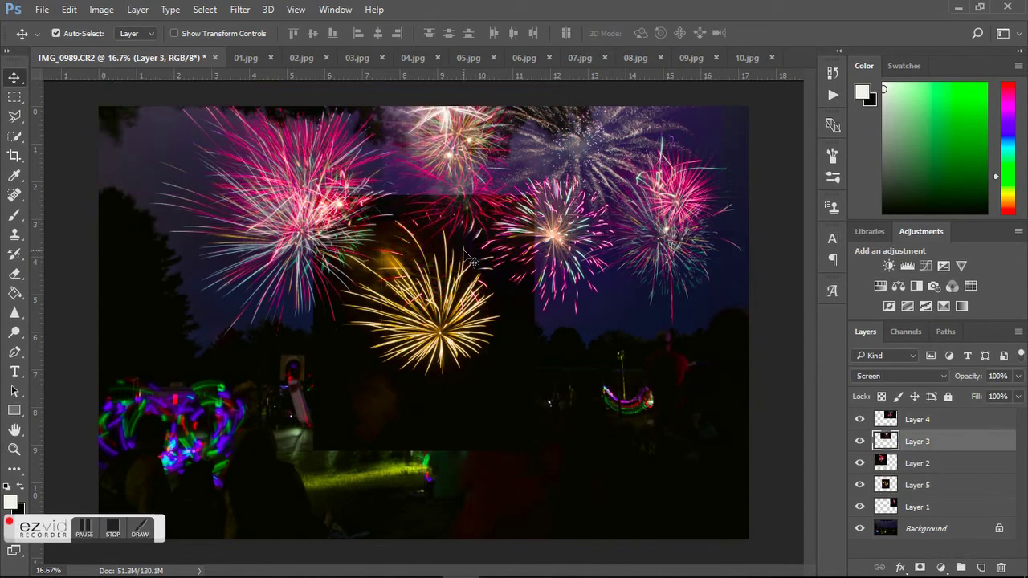
Step: Move the gold firework on Layer 5 to the upper-left sky and blend it in Screen mode
left_click(928, 485)
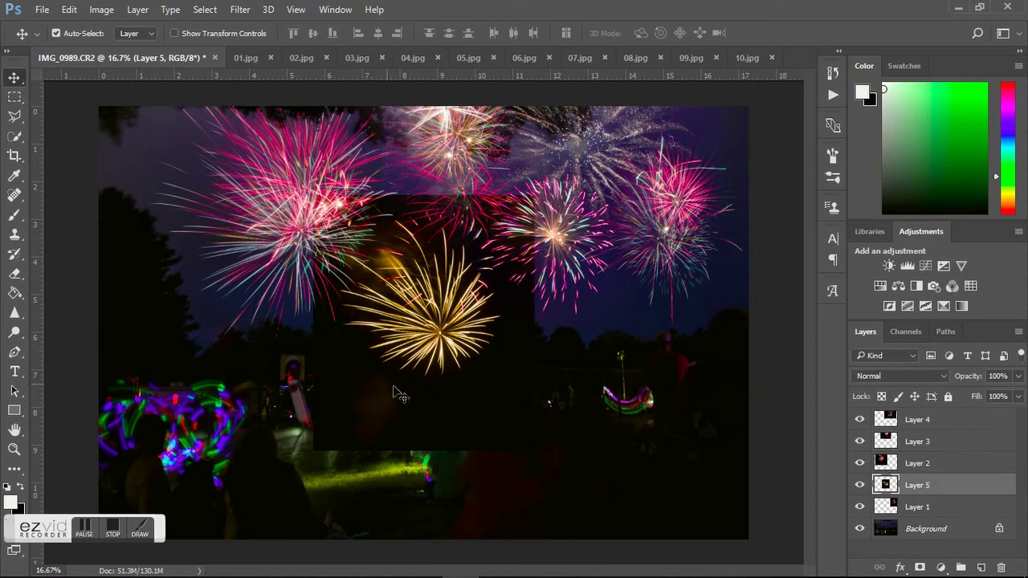
left_click_drag(449, 426, 202, 326)
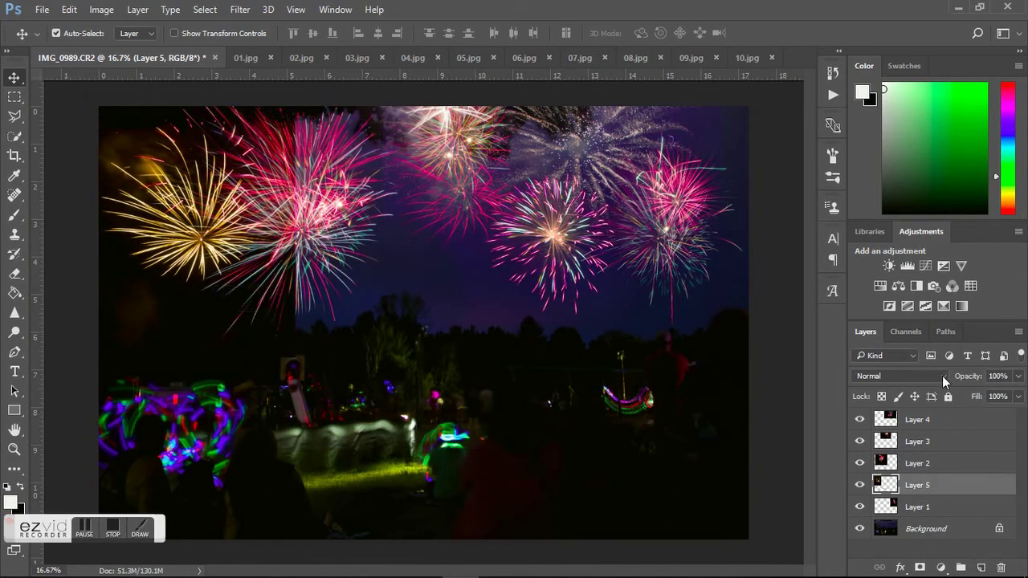
left_click(944, 375)
left_click(896, 175)
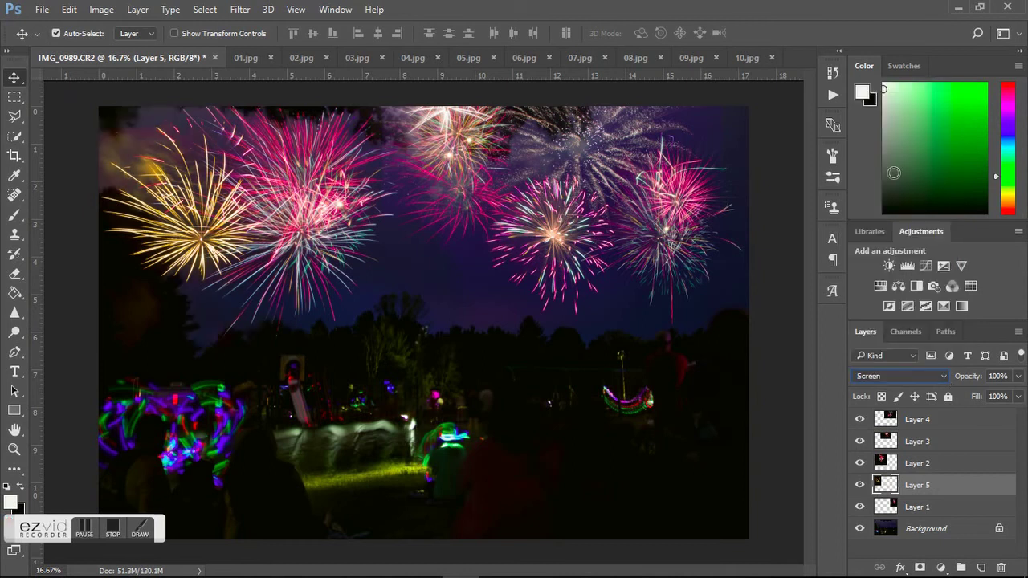
Step: Add a layer mask to the gold firework's Layer 5 and dab it with a soft brush
left_click(921, 568)
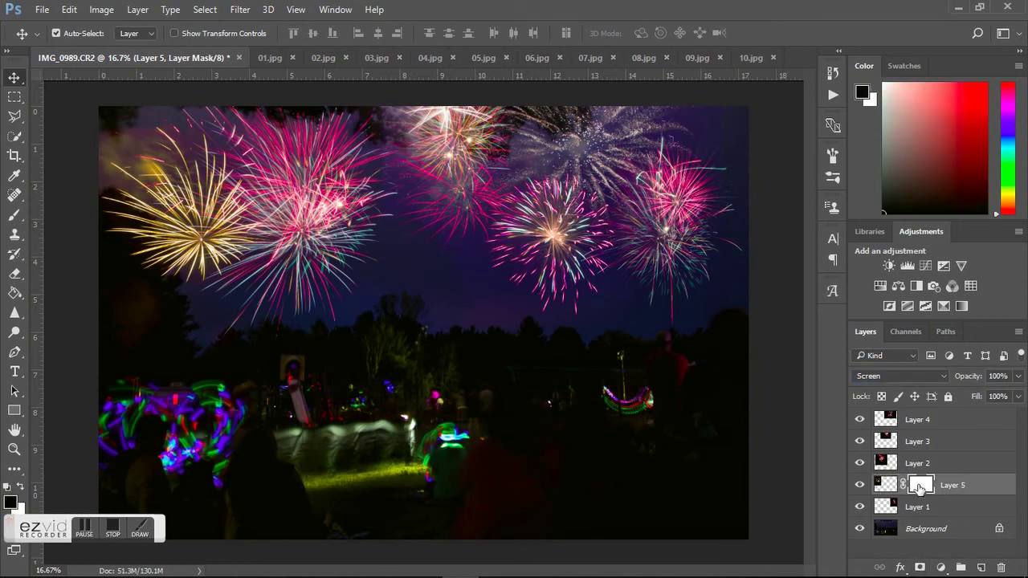
left_click(13, 218)
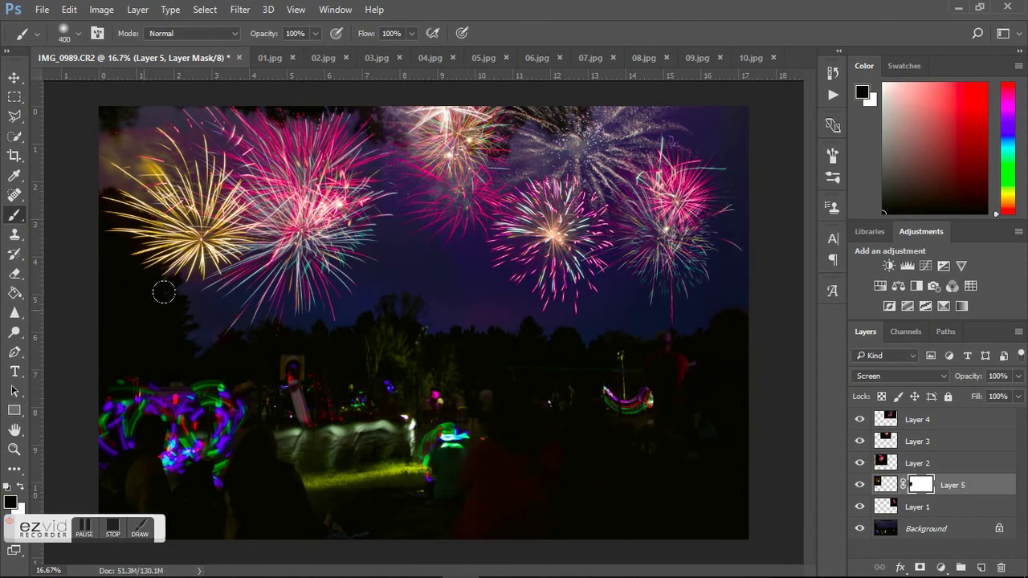
left_click(374, 109)
Step: Mask Layer 3 and paint out its hard edge at the top of the sky
left_click(860, 441)
left_click(860, 442)
left_click(909, 447)
left_click(920, 567)
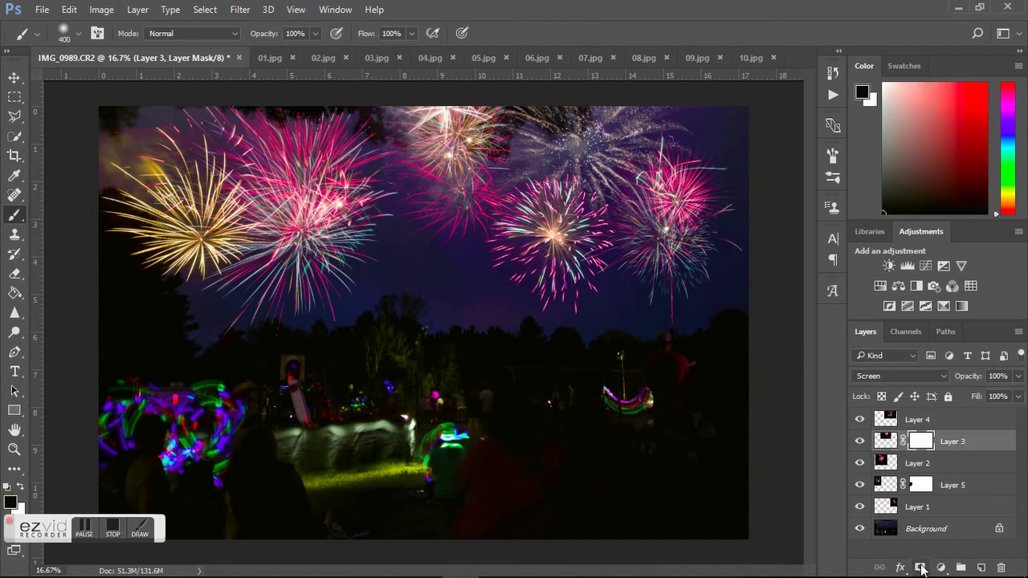
mouse_move(373, 102)
left_mouse_down()
mouse_move(371, 143)
mouse_move(389, 210)
left_mouse_up()
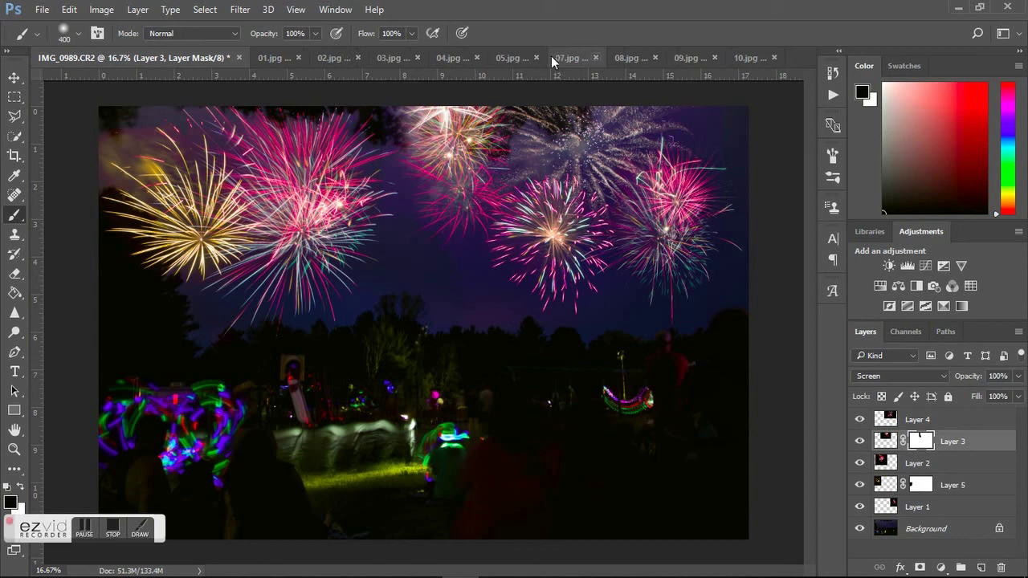
Step: Paste the orange 05.jpg firework into the composite as Layer 6, blended in Screen mode
left_click(513, 58)
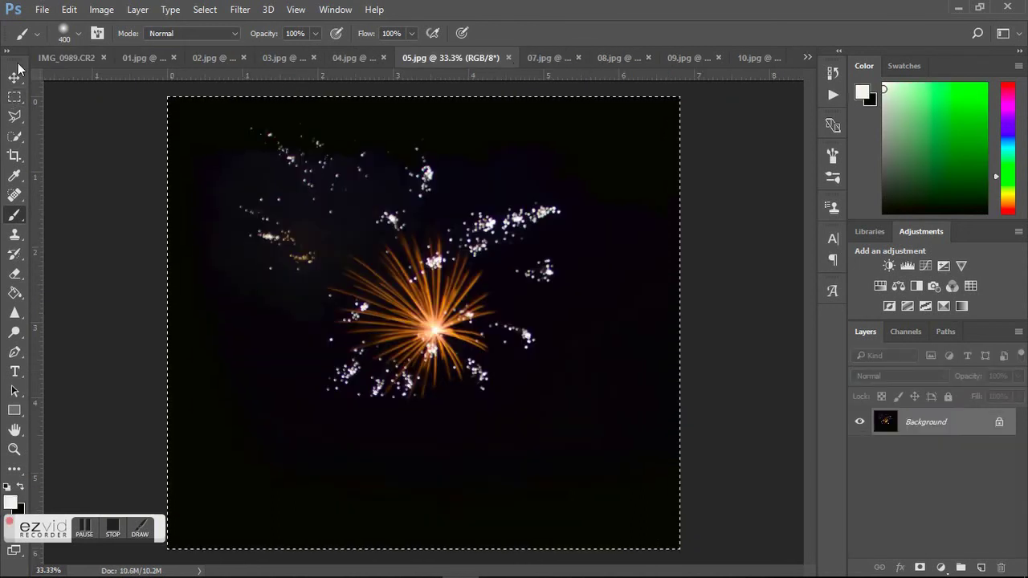
left_click(61, 59)
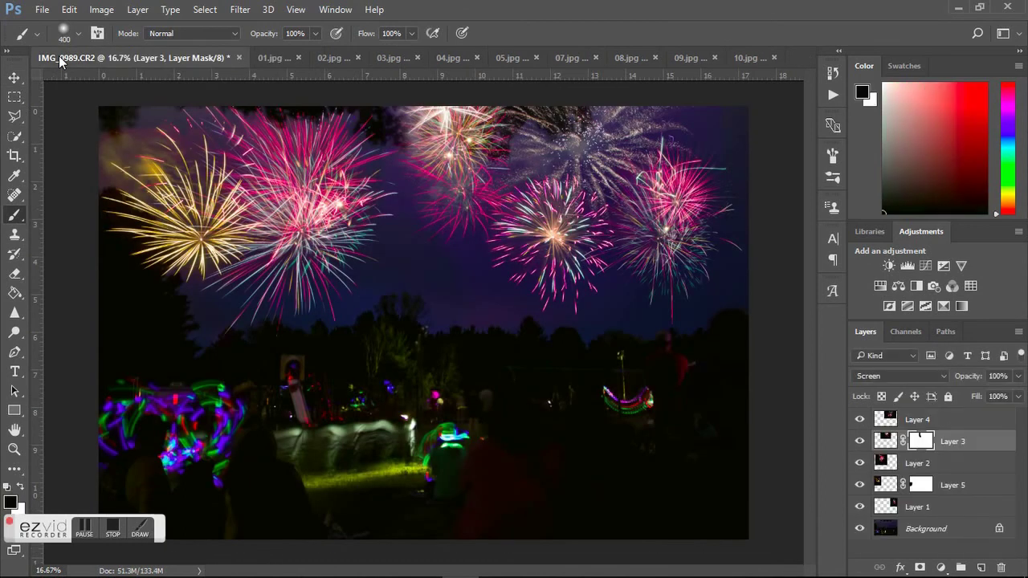
key("x")
key("ctrl+v")
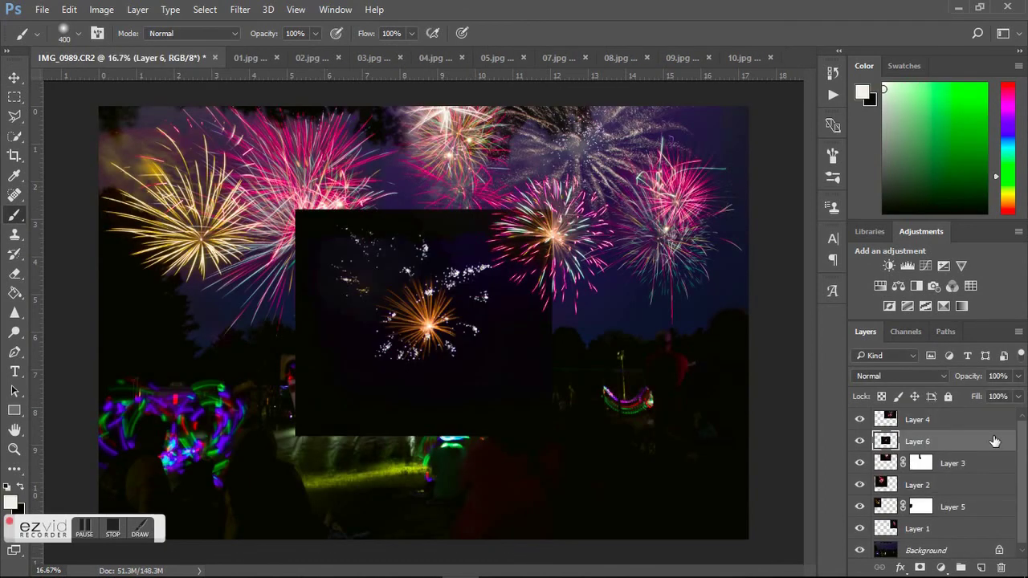
left_click(899, 375)
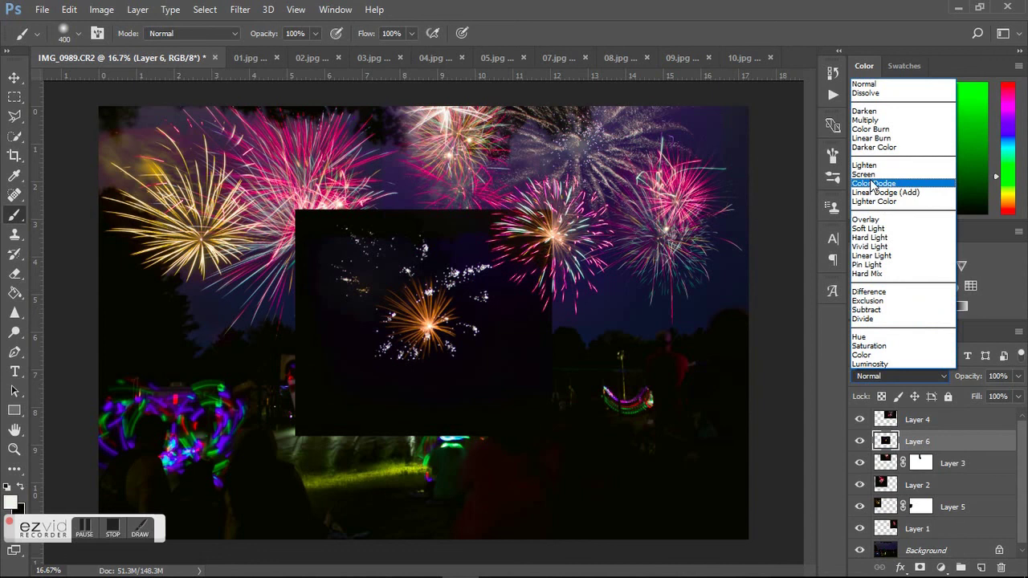
left_click(868, 169)
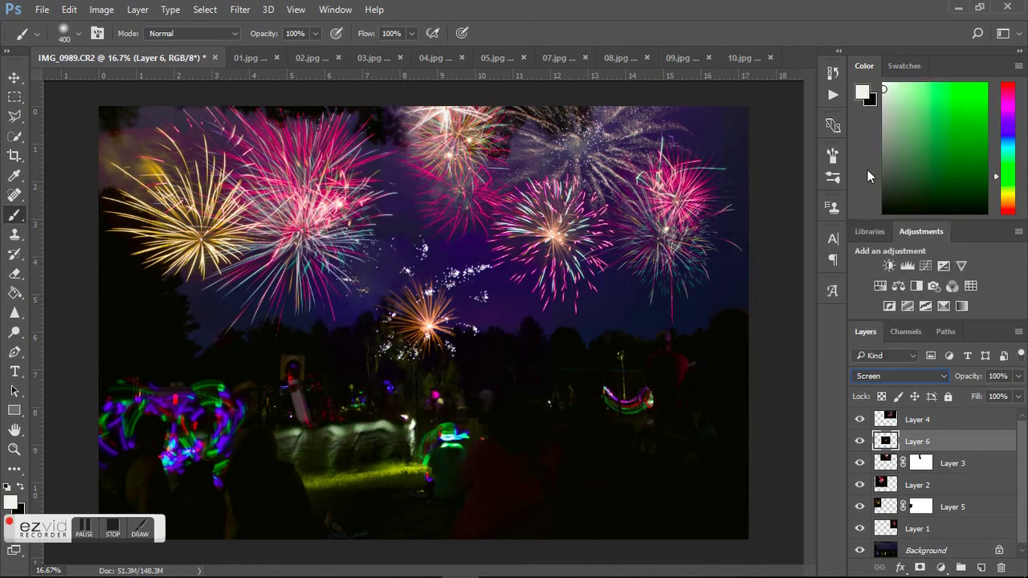
Step: Move the orange firework higher into the centre of the sky
left_click(14, 77)
left_click_drag(435, 342, 430, 297)
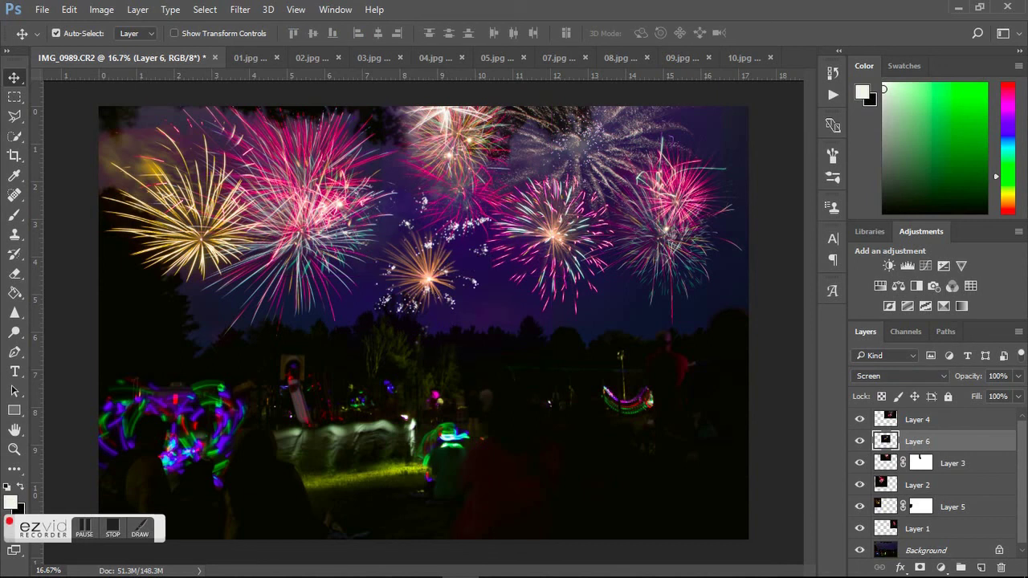
mouse_move(433, 575)
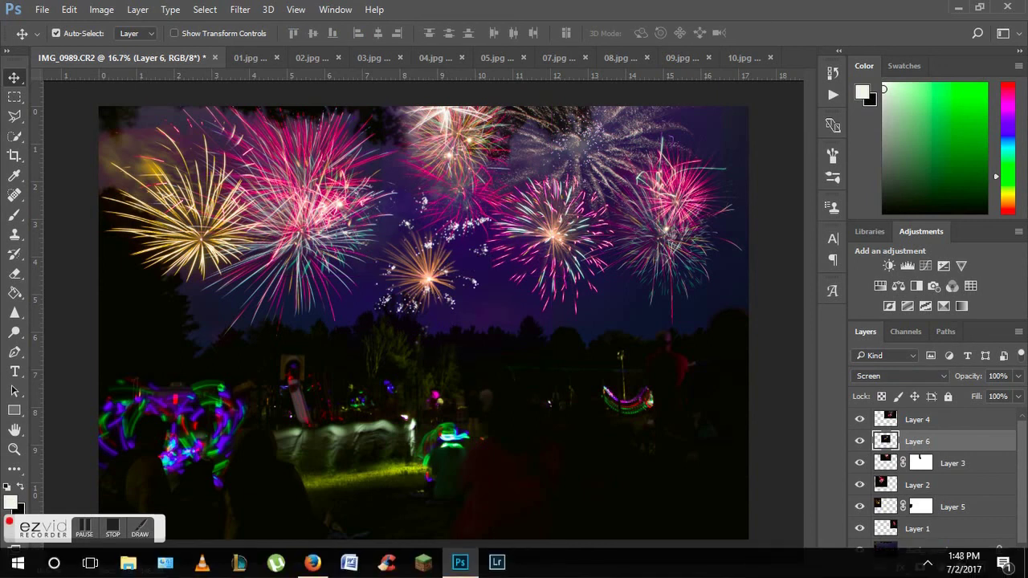